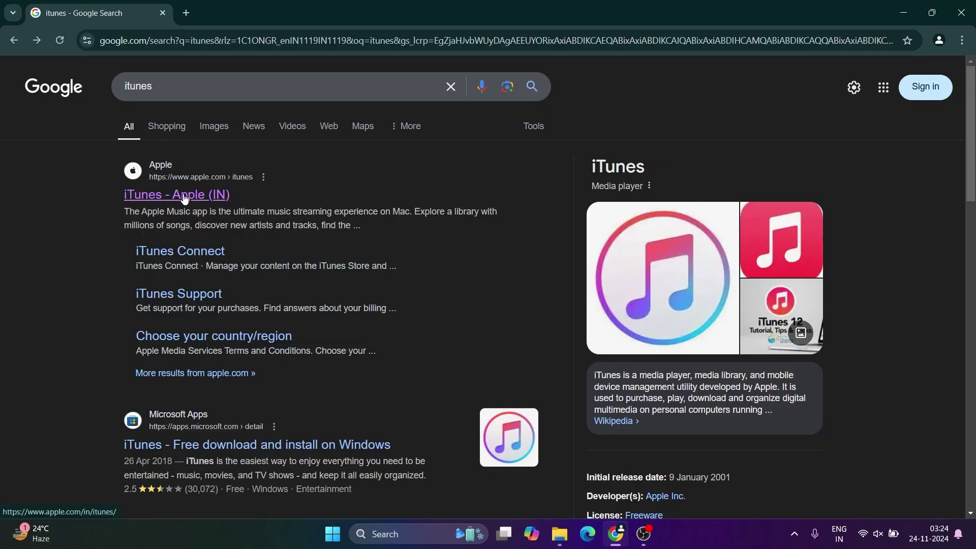
Open the iTunes - Apple (IN) result, get iTunes Installer.exe from Microsoft Store, and launch it
left_click(184, 196)
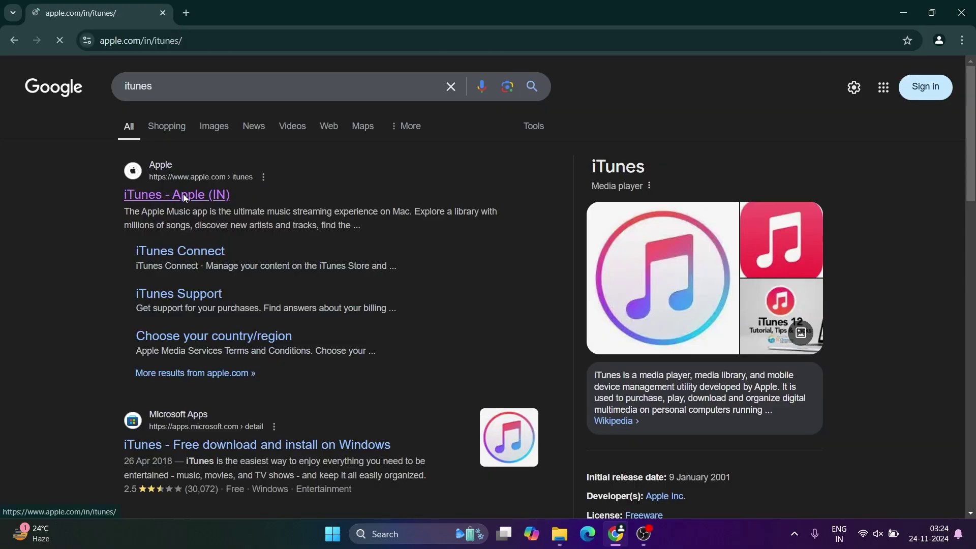
scroll(381, 276, "down", 6)
scroll(384, 283, "up", 2)
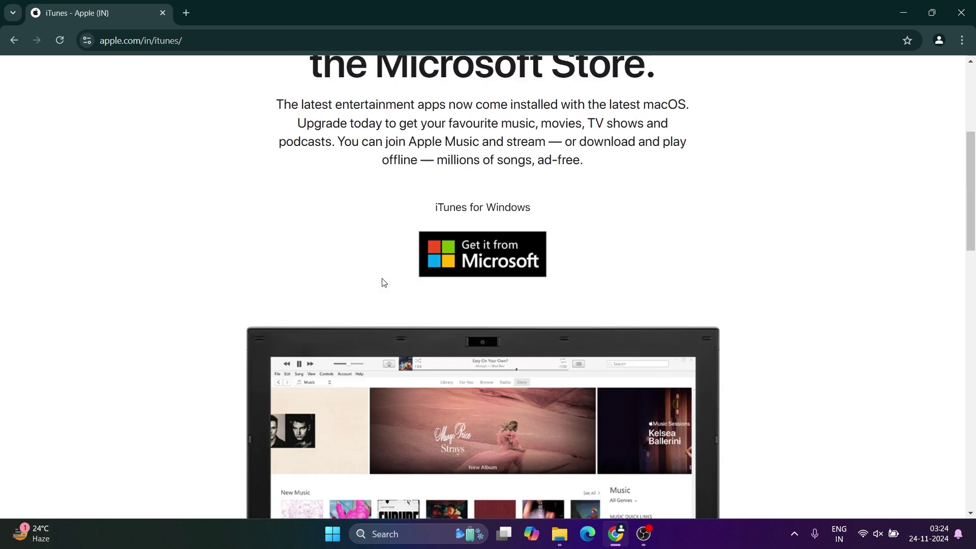
left_click(477, 258)
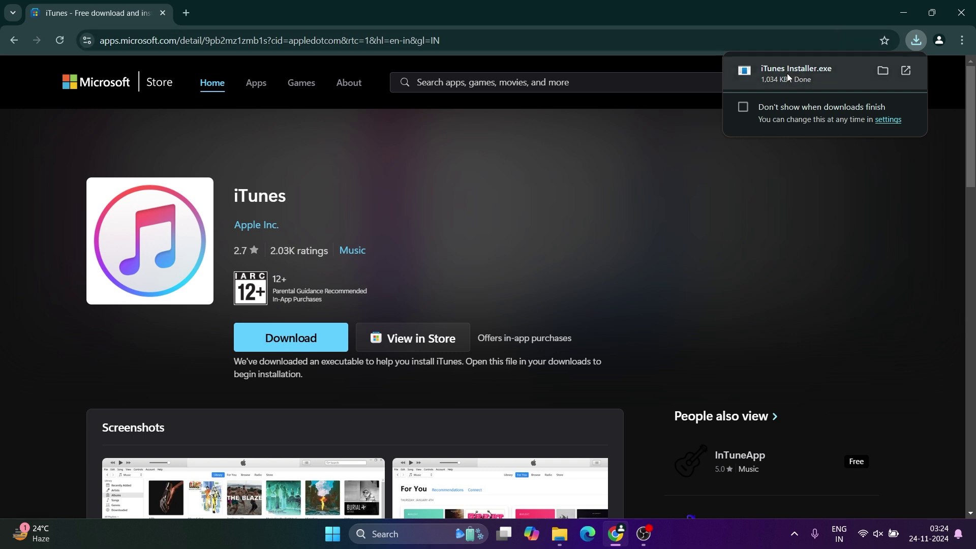
left_click(786, 74)
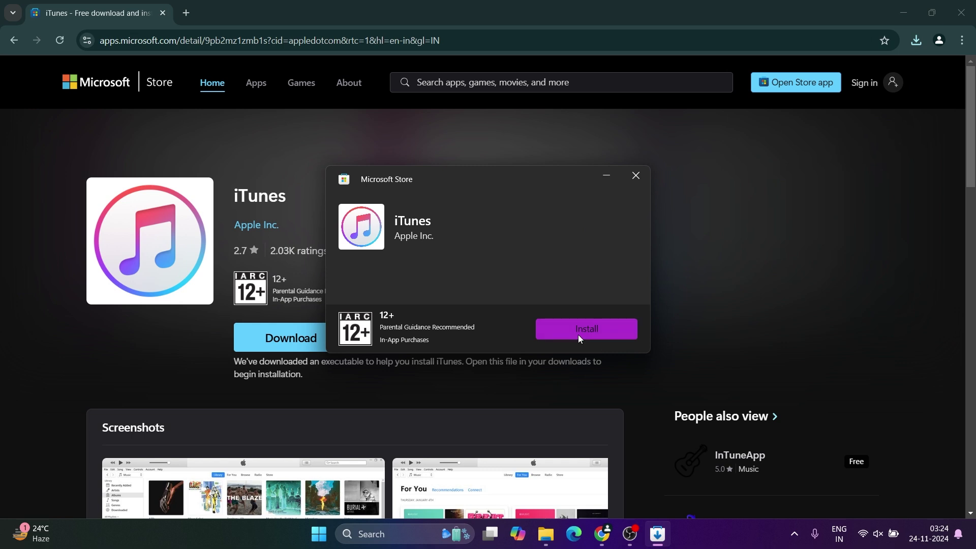
left_click(578, 335)
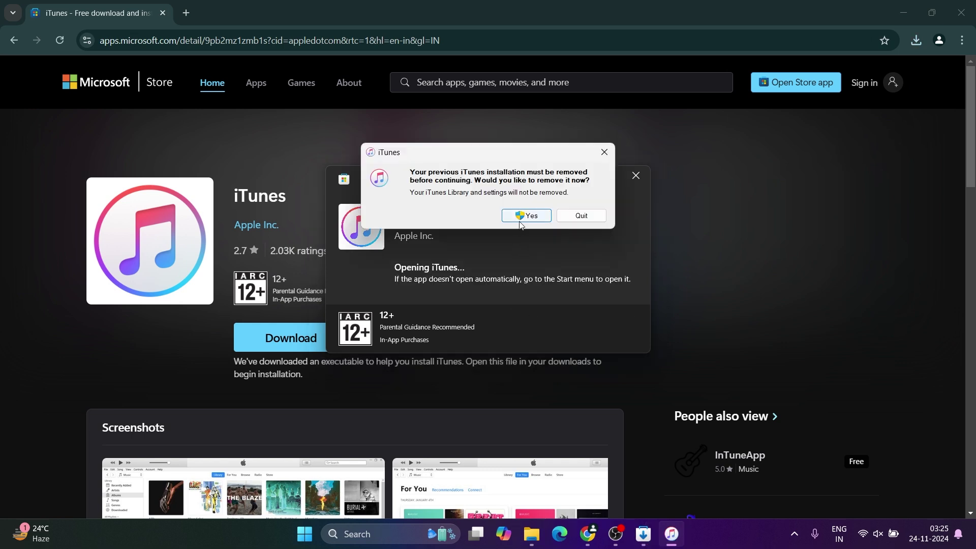
Replace the previous iTunes installation and allow the computer to access the connected iPhone
left_click(532, 218)
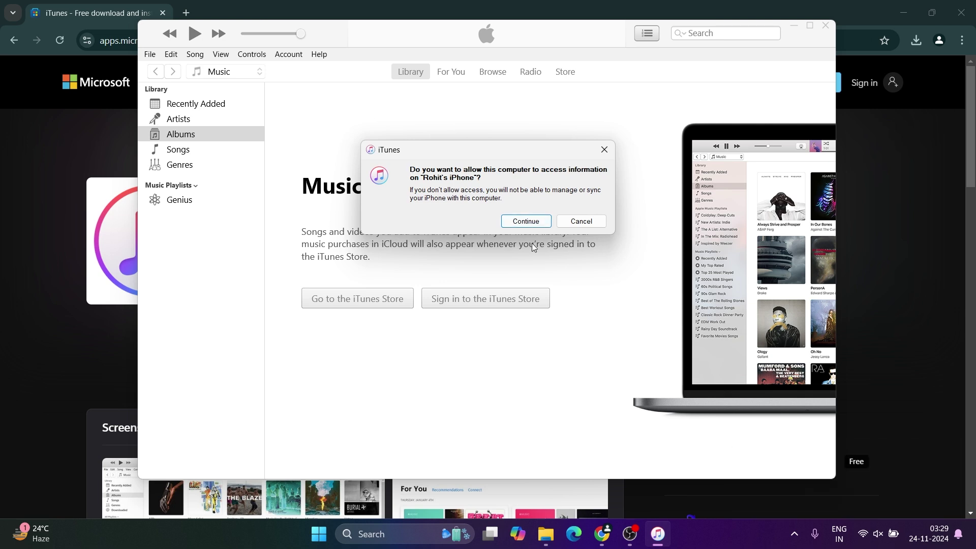
left_click(526, 223)
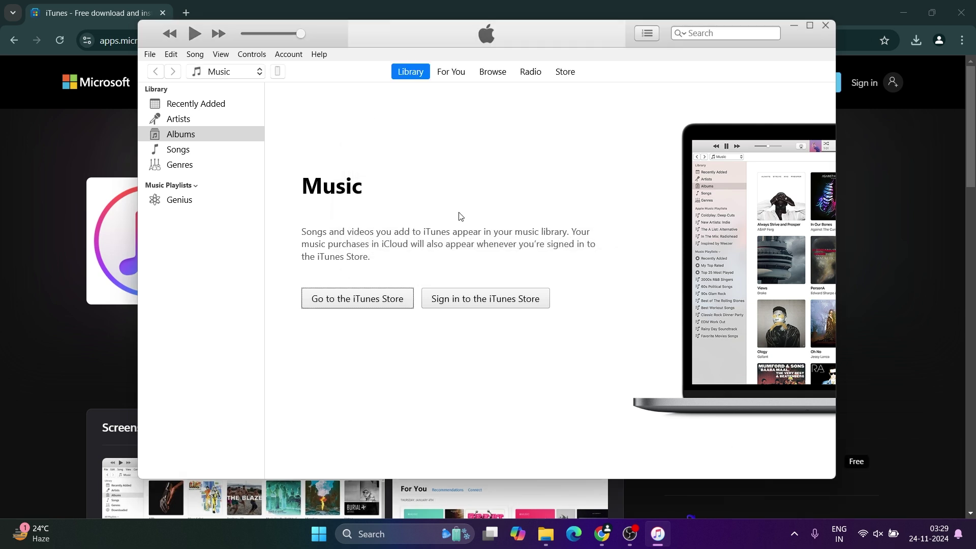
Authorise this computer in iTunes with the Apple ID, its password and the verification code
left_click(297, 58)
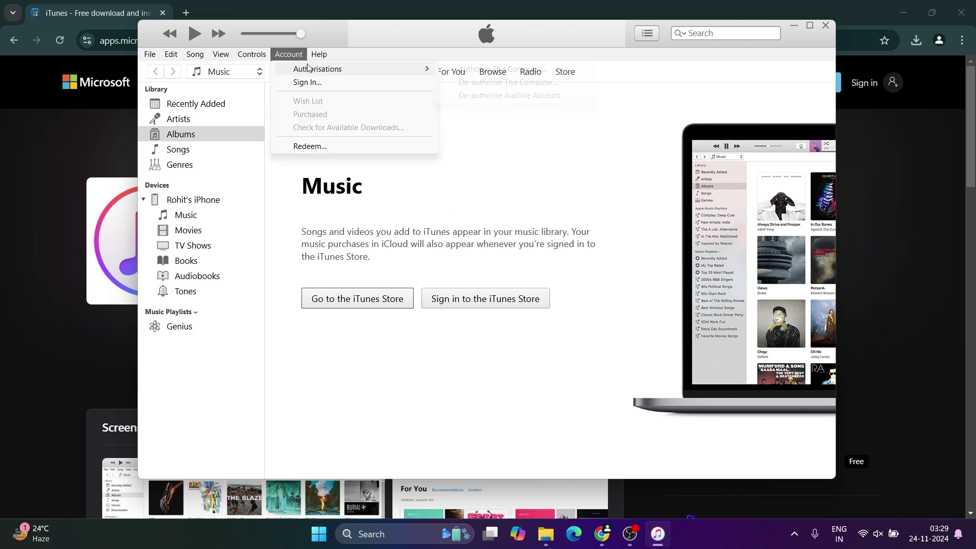
mouse_move(373, 70)
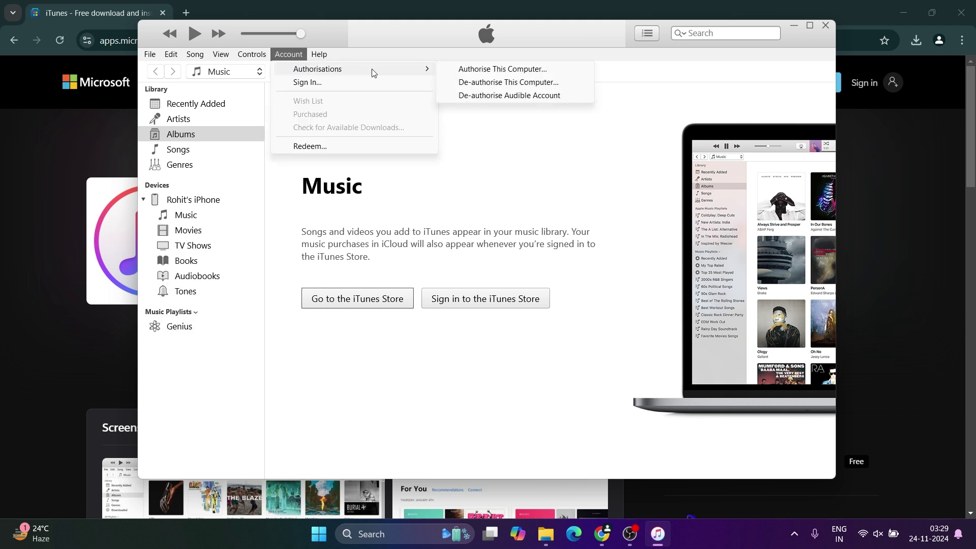
left_click(483, 72)
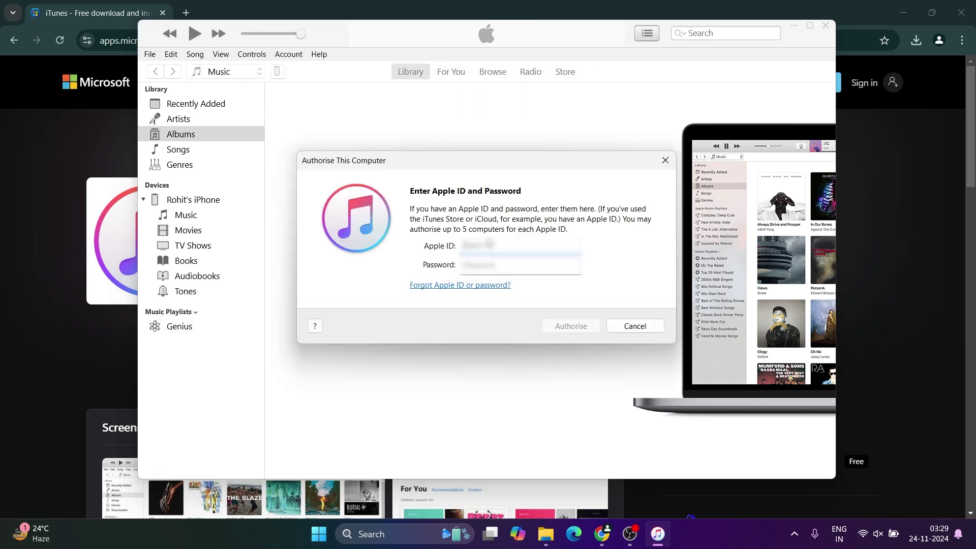
type("r")
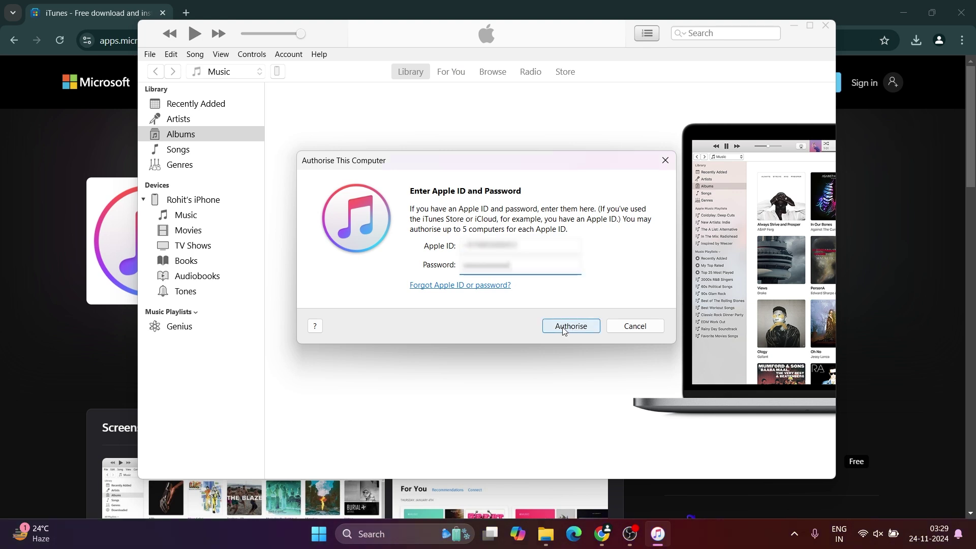
left_click(564, 330)
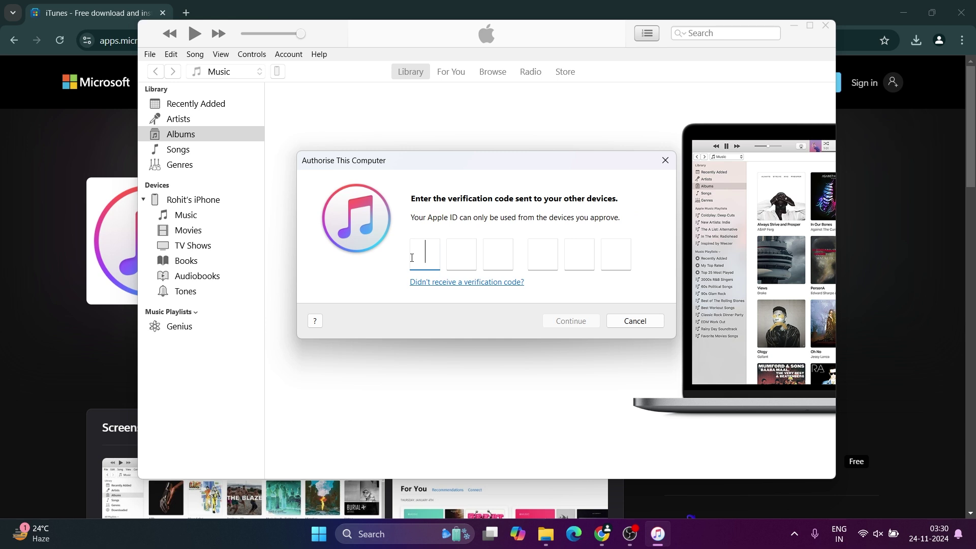
type("2")
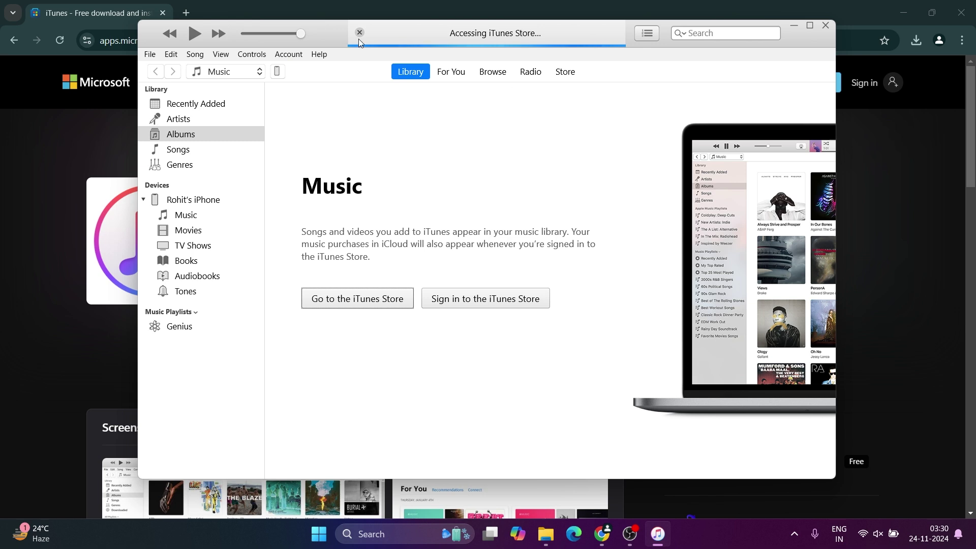
left_click(435, 4)
key("ctrl+t")
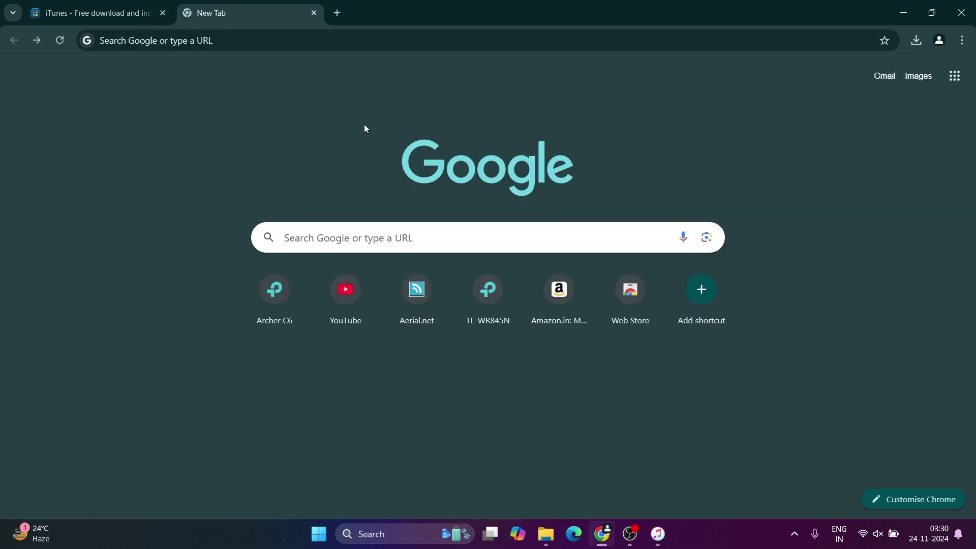
Search 'icloud download windows' and download iCloud Installer.exe from the Microsoft Store page
left_click(346, 48)
type("icloud")
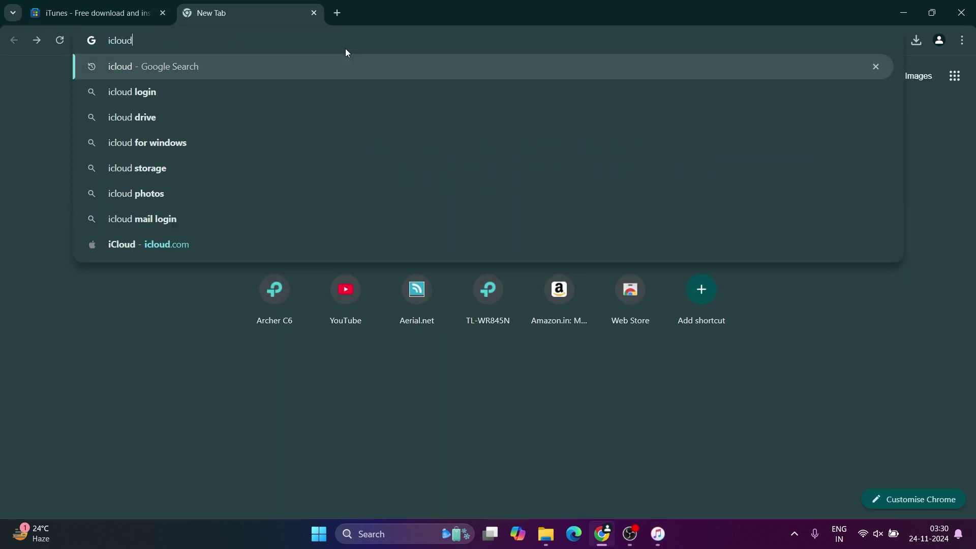
type(" download ")
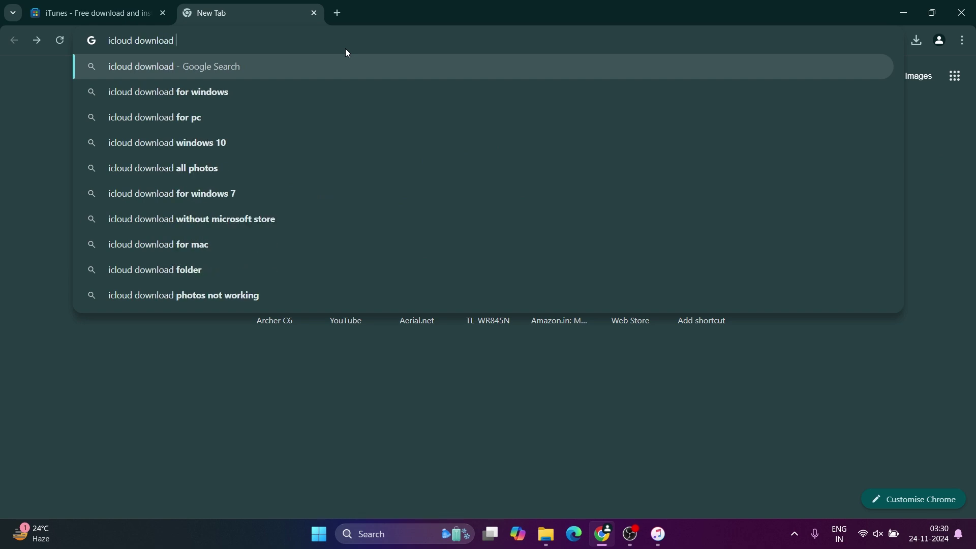
type("windows")
key("Return")
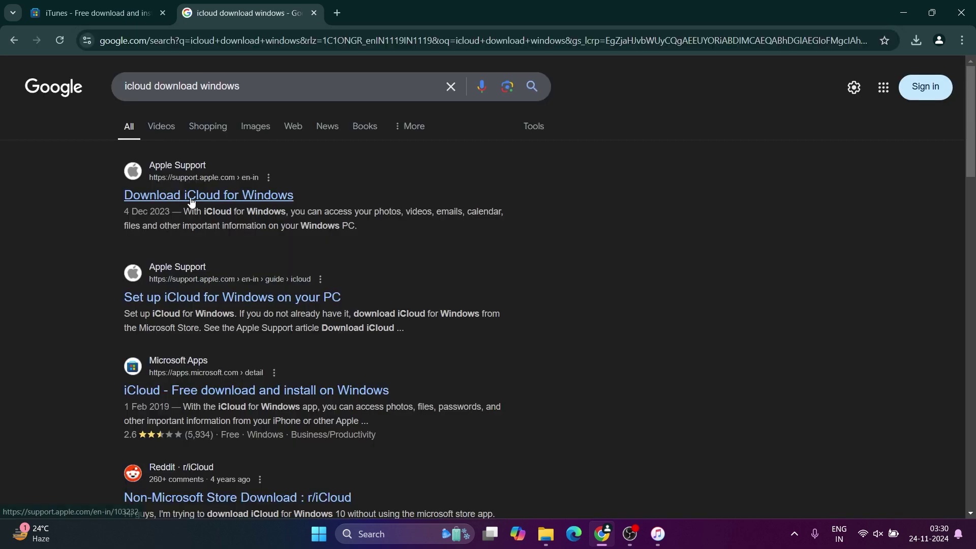
left_click(228, 200)
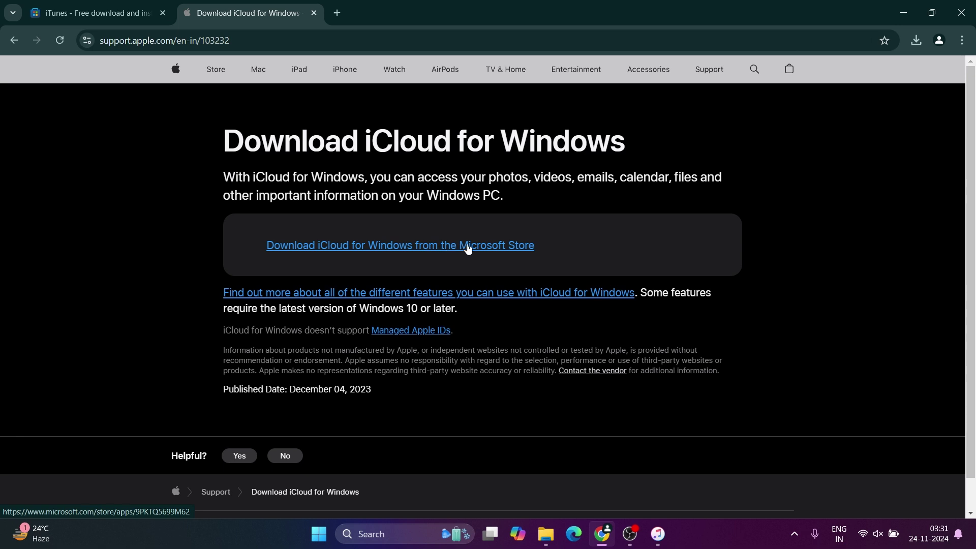
left_click(482, 249)
left_click(306, 340)
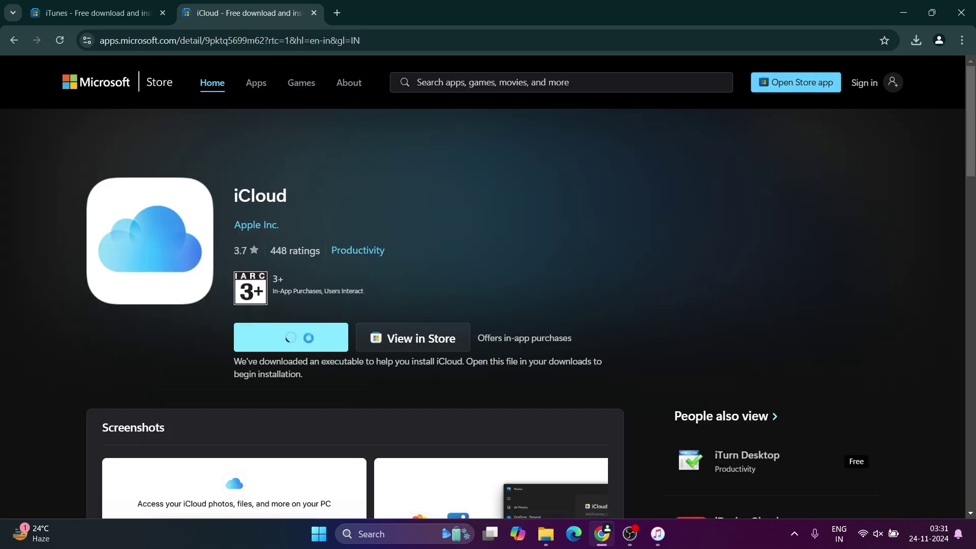
Run the iCloud installer and sign in with the Apple Account and verification code
mouse_move(801, 95)
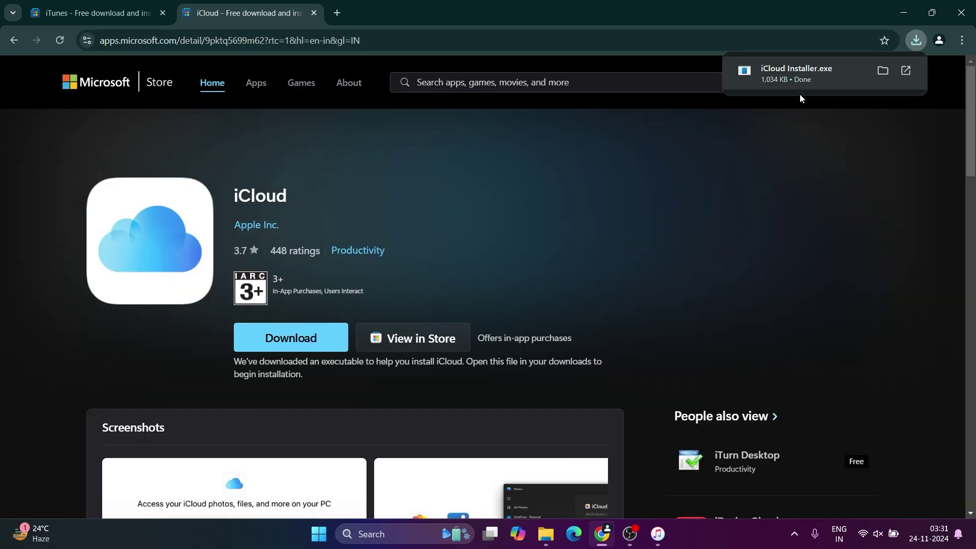
left_click(797, 84)
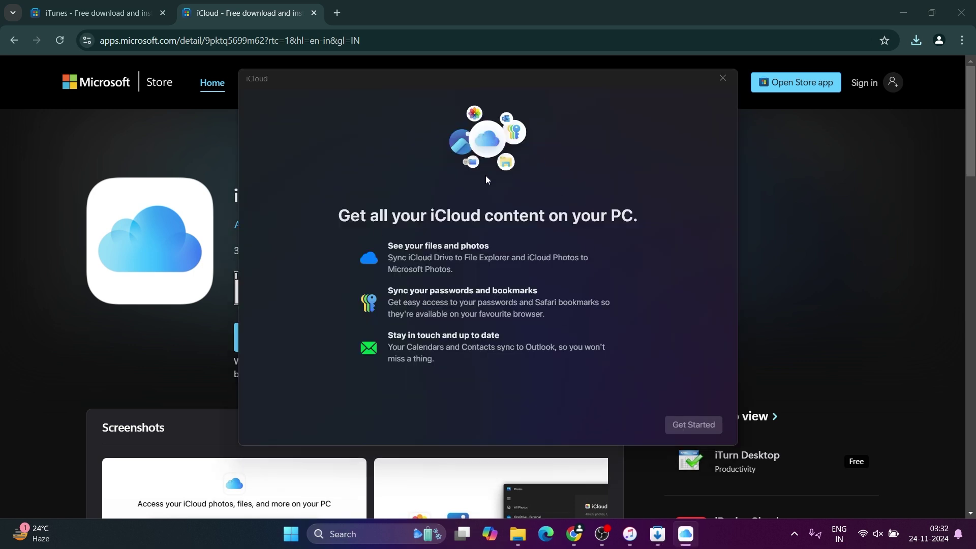
left_click(700, 430)
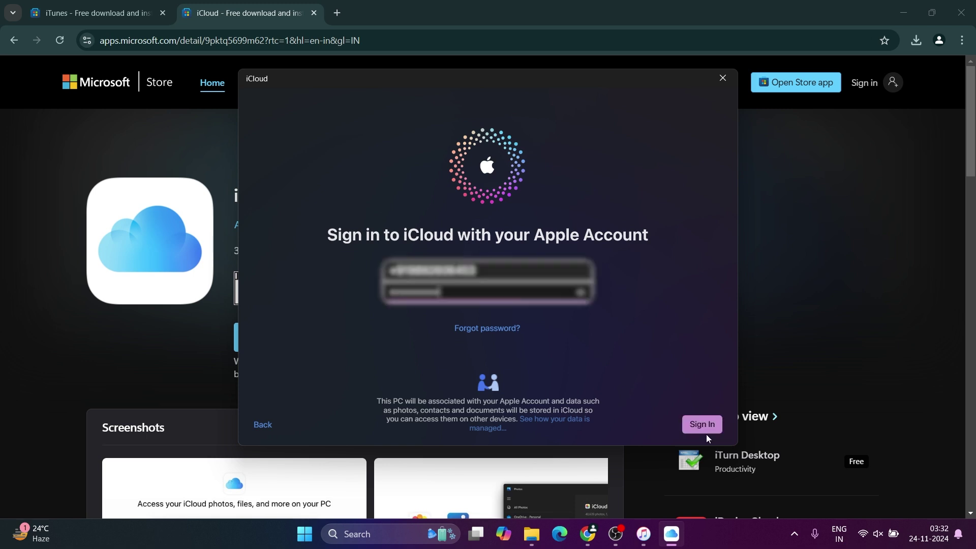
left_click(699, 429)
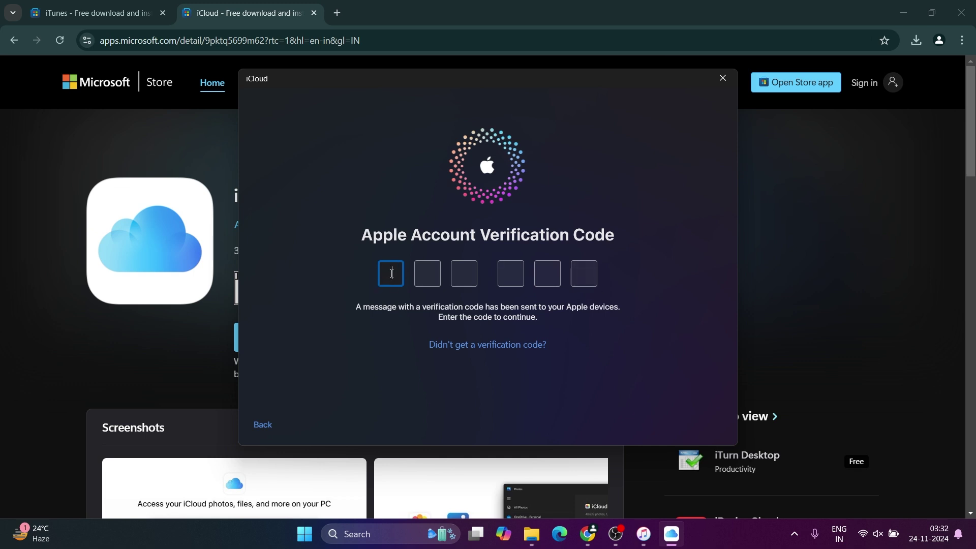
Decline photo, iCloud Drive, password and bookmark syncing, then finish iCloud setup
left_click(629, 427)
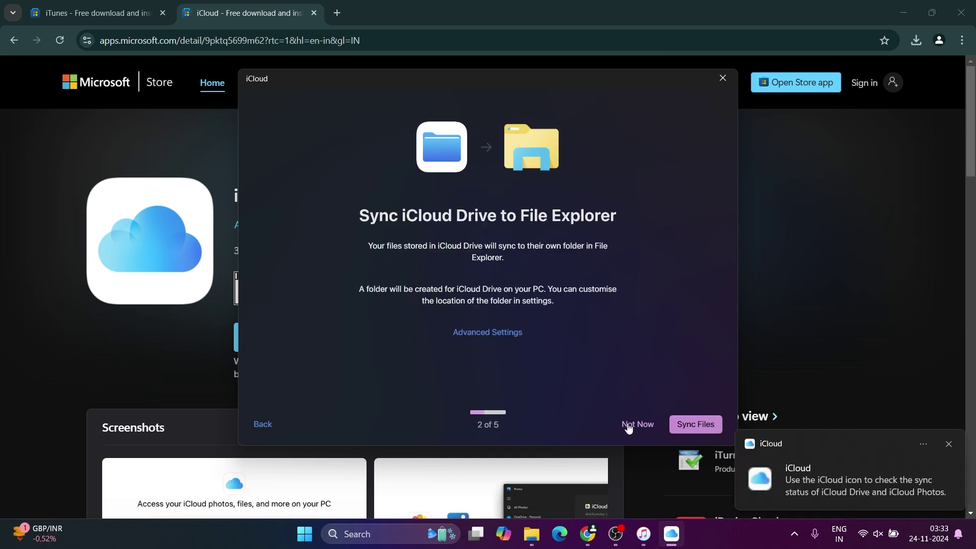
left_click(629, 426)
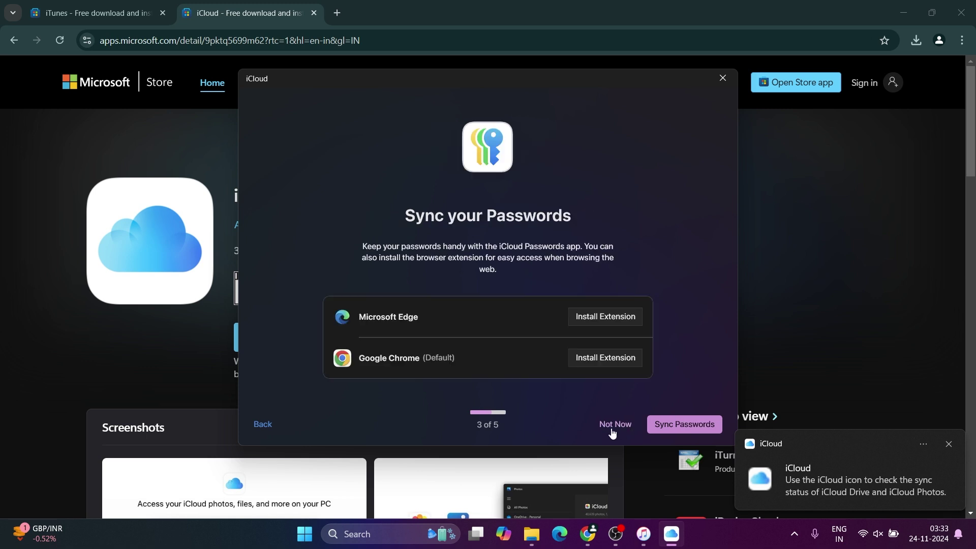
left_click(612, 431)
left_click(611, 430)
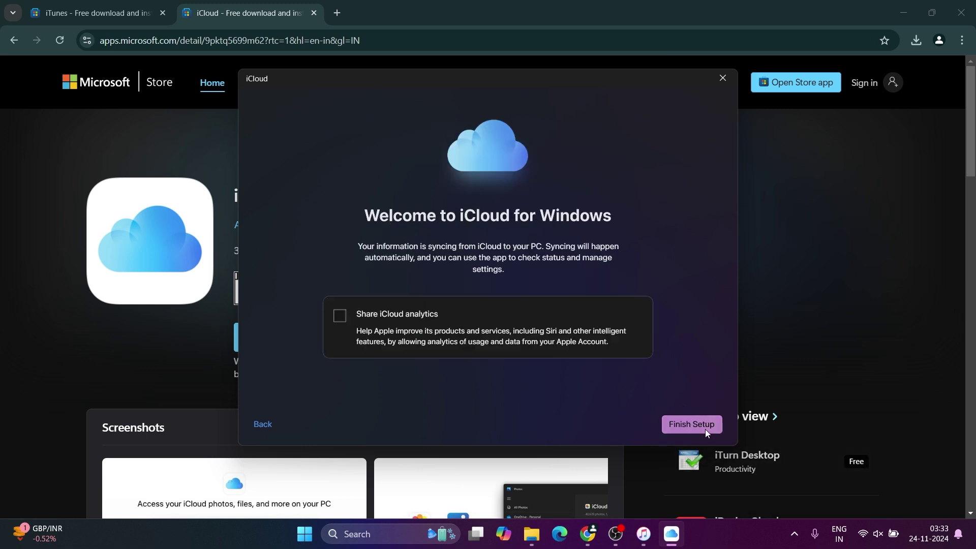
left_click(706, 426)
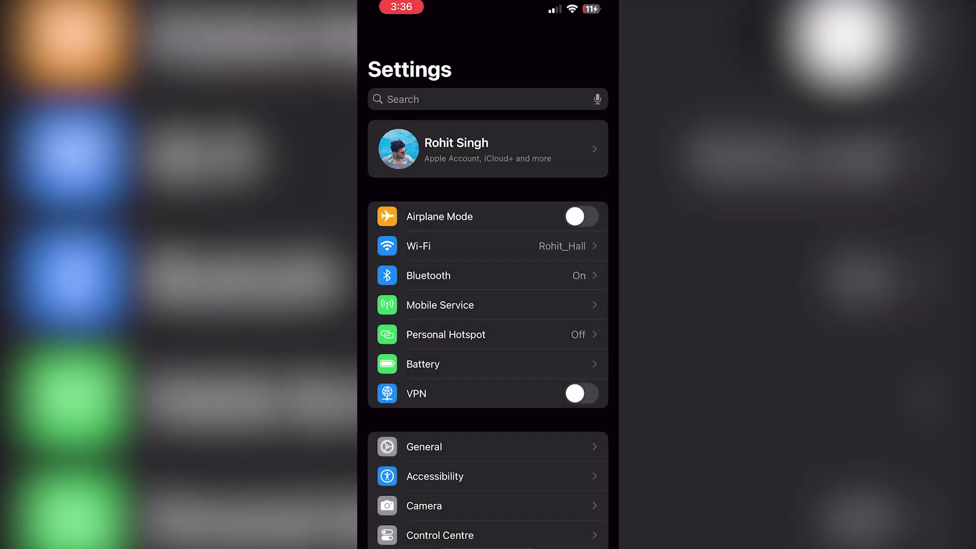
Turn off Advanced Data Protection under Apple Account > iCloud, confirming with the device passcode
left_click(488, 148)
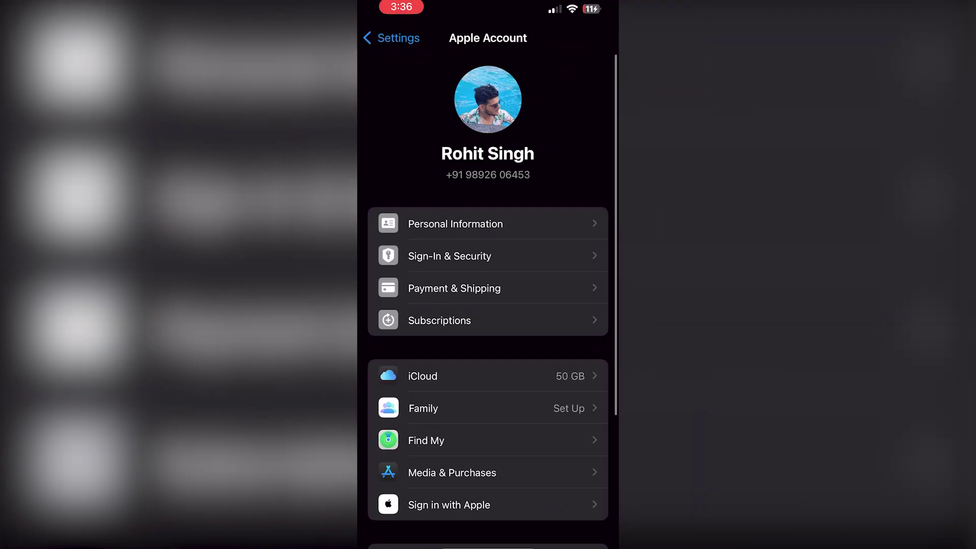
left_click(423, 376)
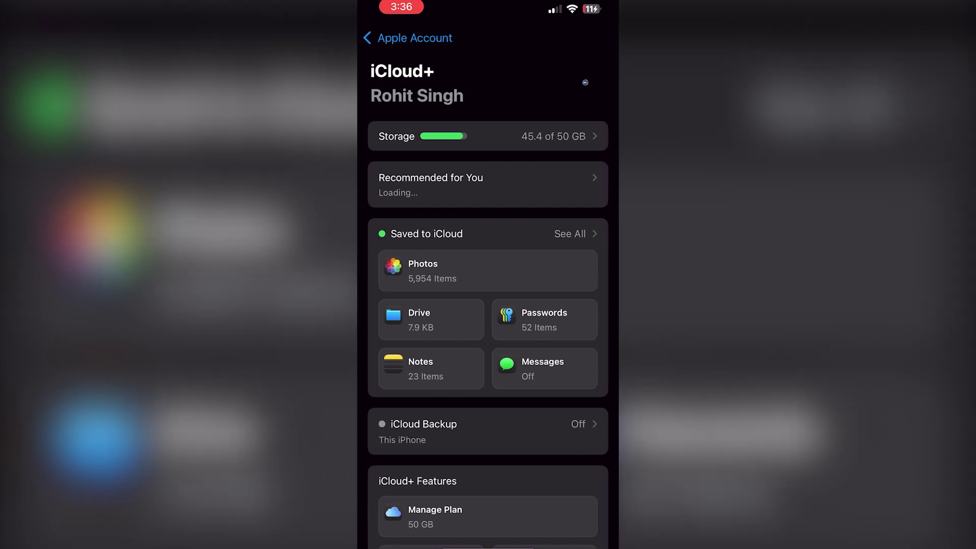
scroll(488, 305, "down", 1)
scroll(488, 305, "down", 5)
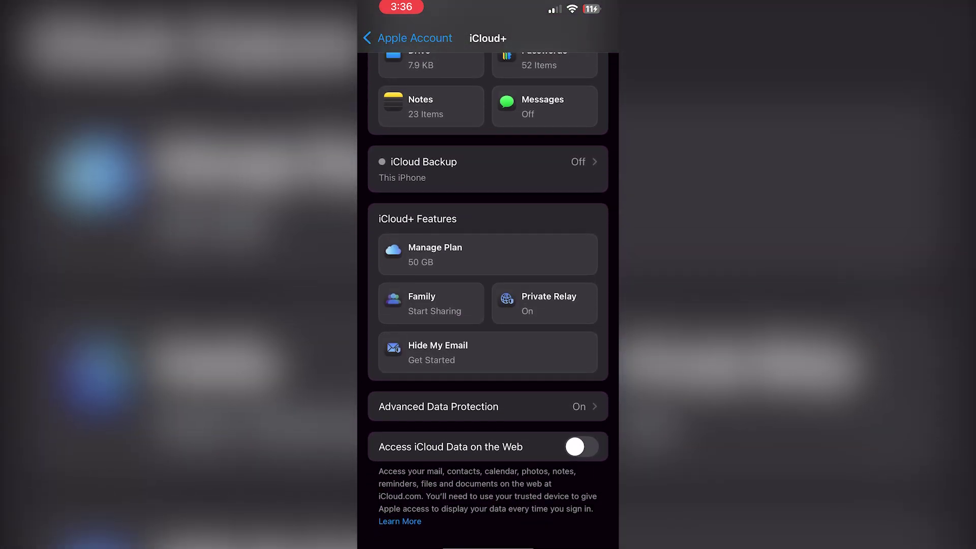
left_click(438, 406)
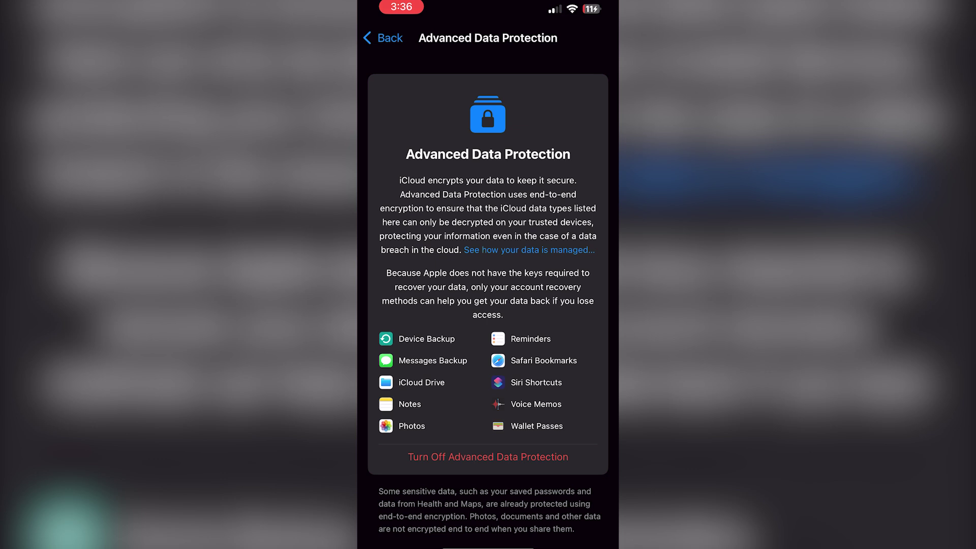
left_click(488, 457)
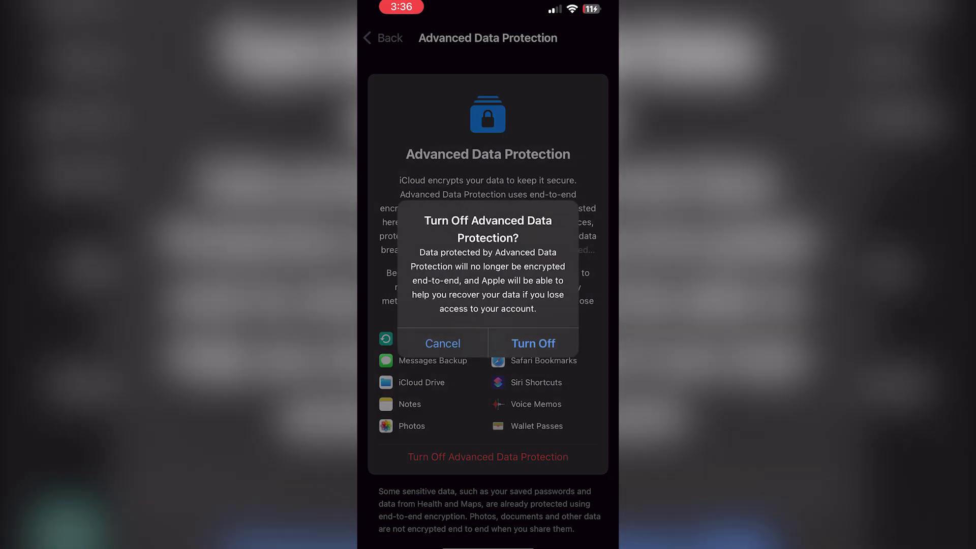
left_click(534, 343)
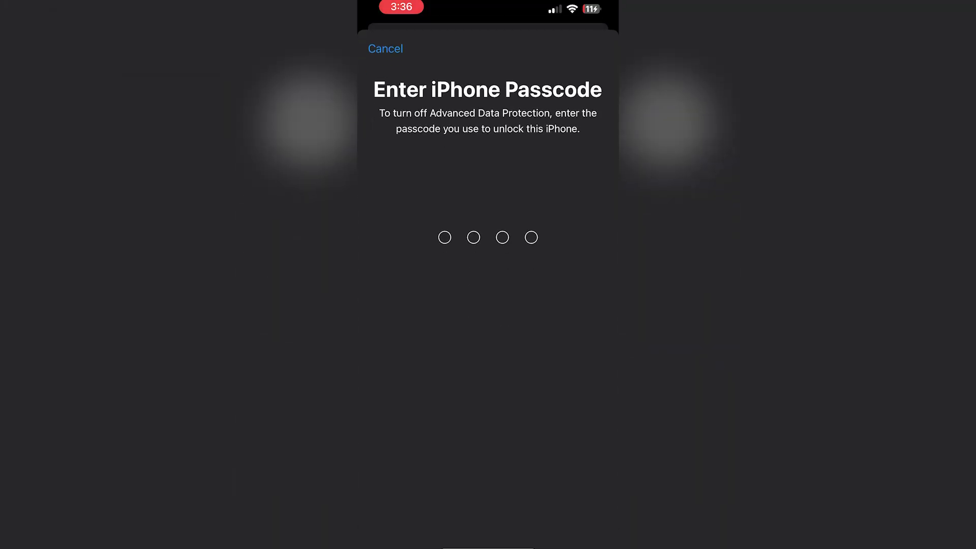
type("****")
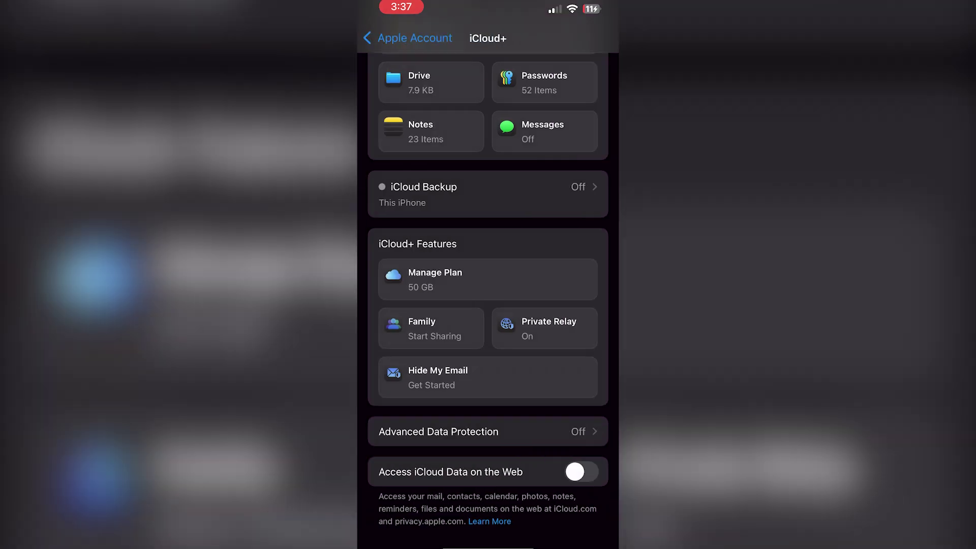
scroll(488, 275, "up", 5)
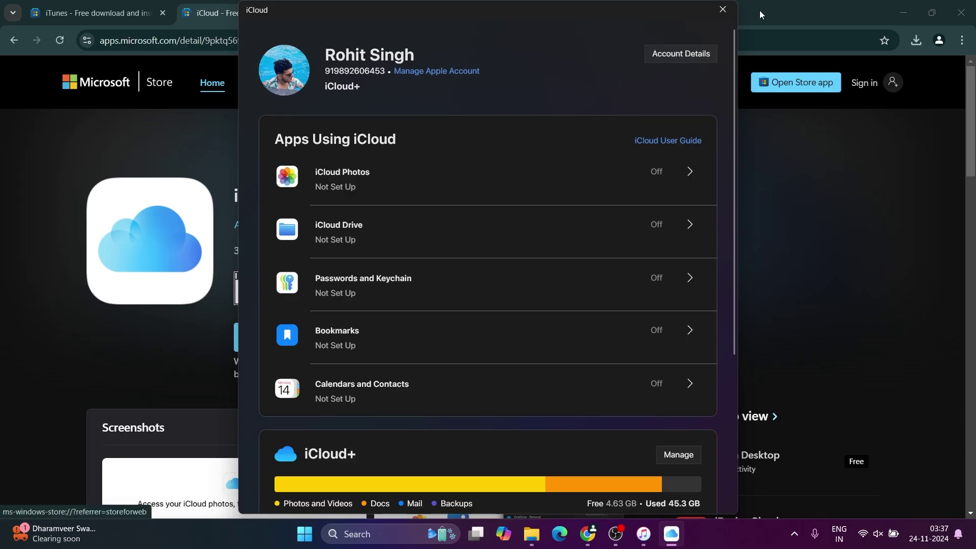
Google 'sideloadly' in a new tab, open sideloadly.io, and scroll to its Windows downloads
left_click(797, 1)
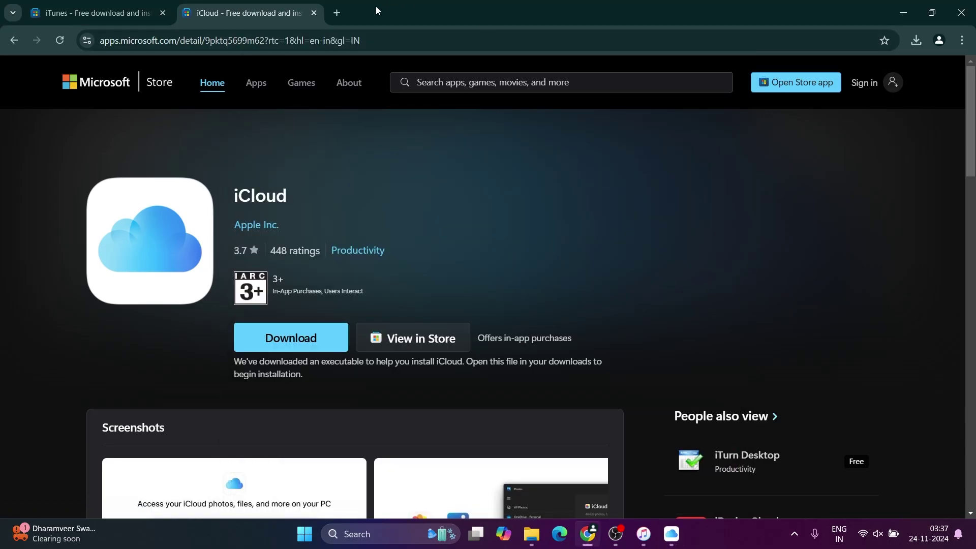
left_click(338, 12)
type("side")
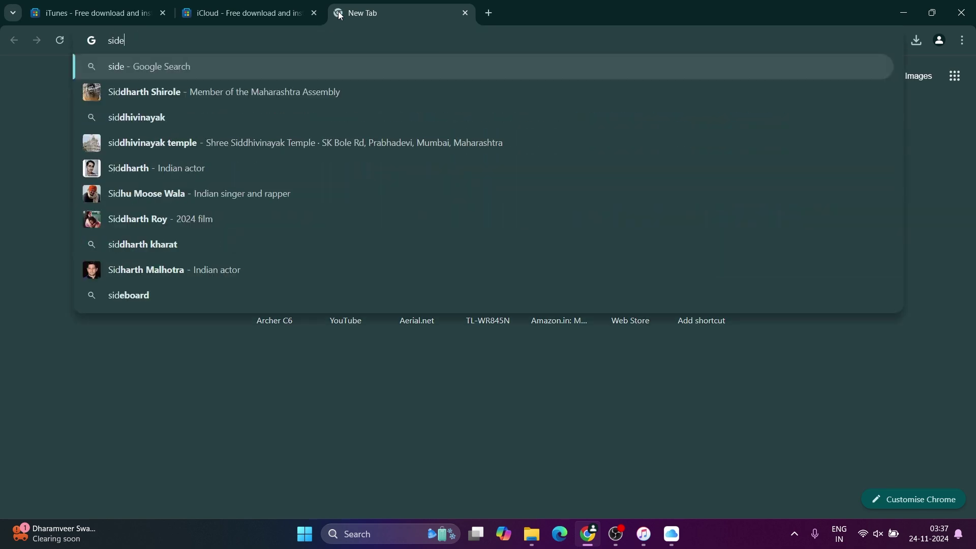
type("loadly")
key("Return")
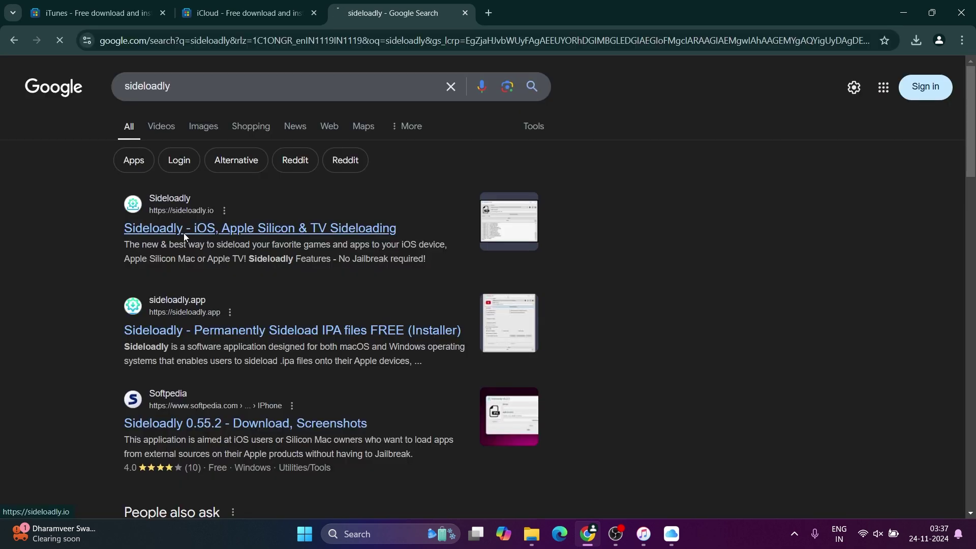
left_click(184, 229)
scroll(370, 382, "down", 8)
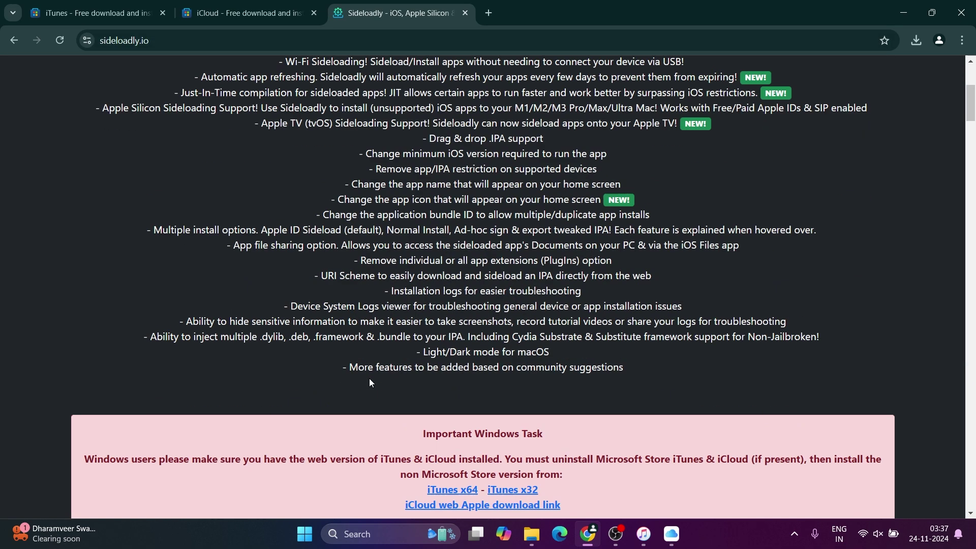
scroll(370, 382, "down", 3)
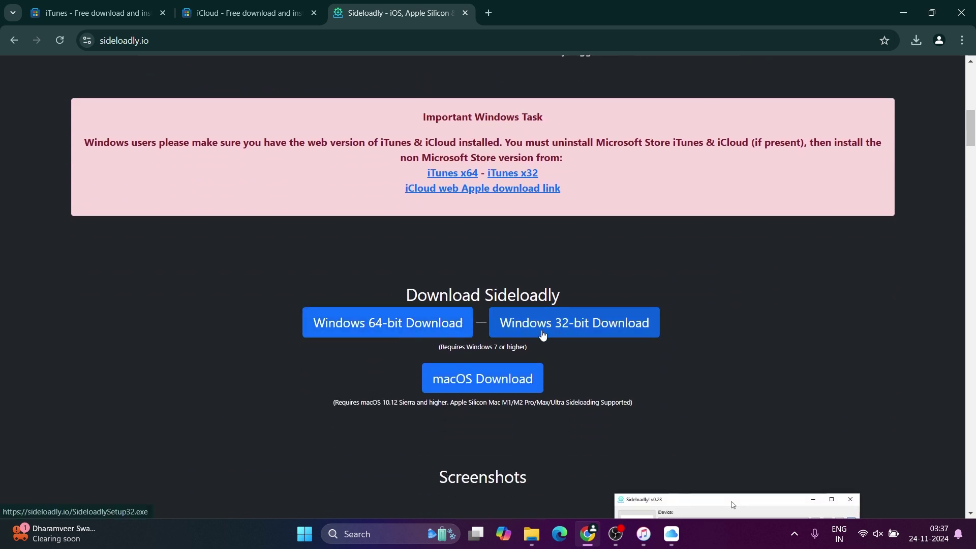
Download the Windows 64-bit installer, run it anyway, and install and launch Sideloadly v0.55.3
left_click(418, 324)
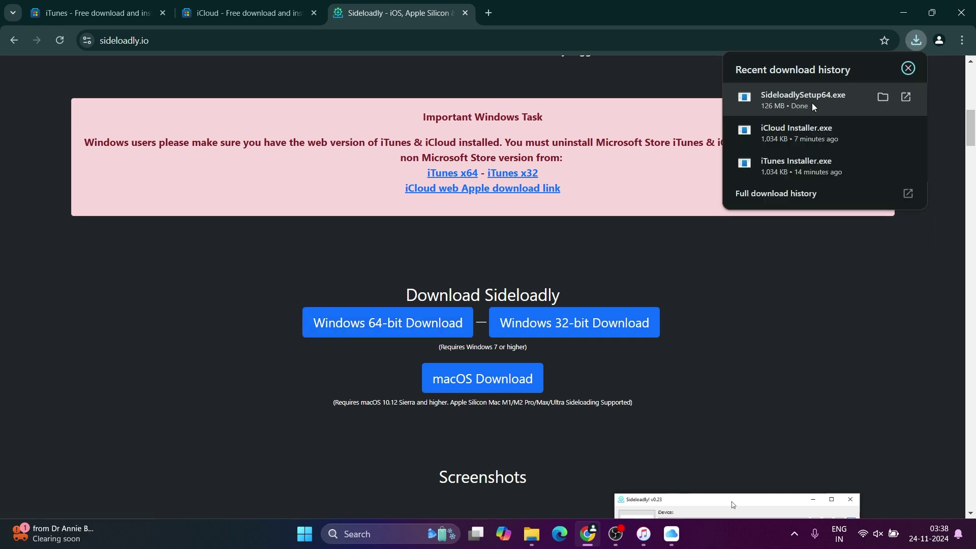
left_click(814, 106)
left_click(349, 179)
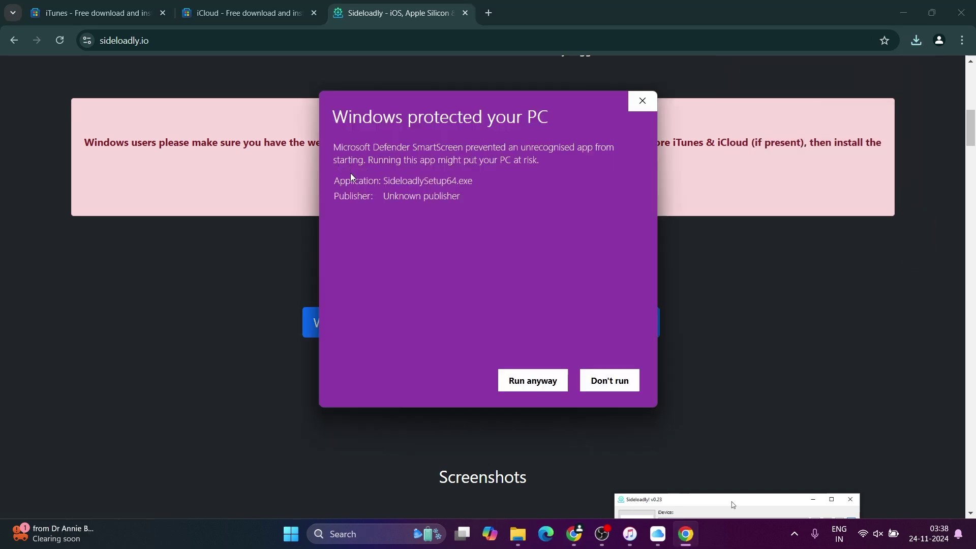
left_click(524, 382)
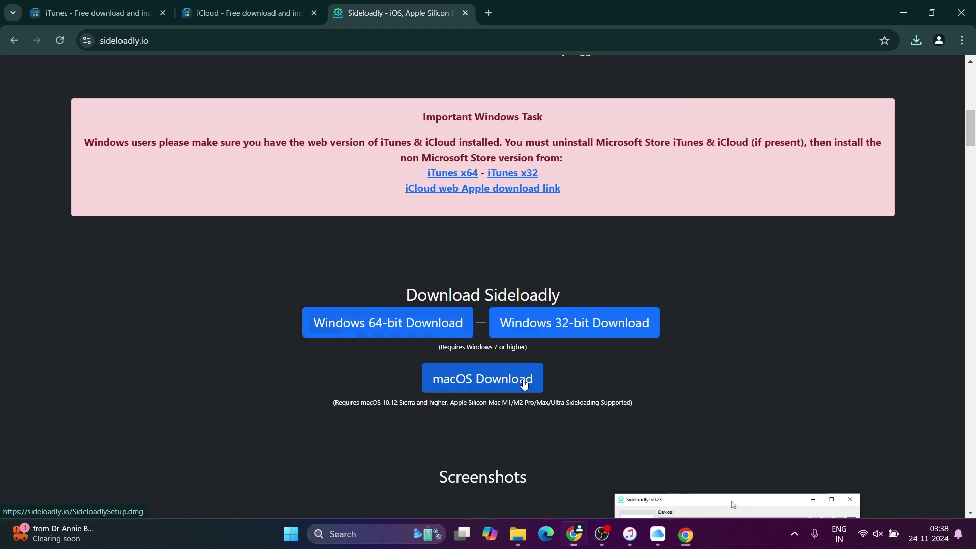
left_click(556, 367)
left_click(561, 370)
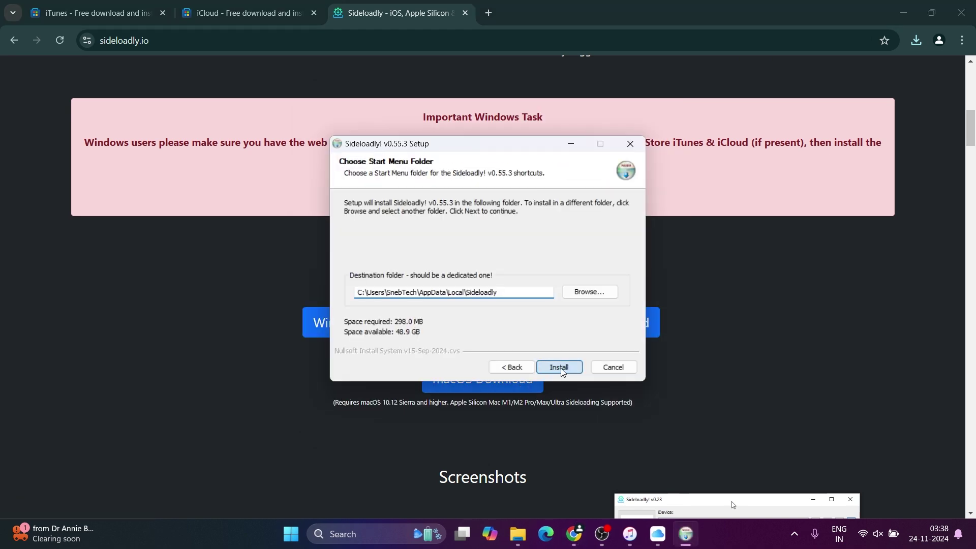
left_click(561, 369)
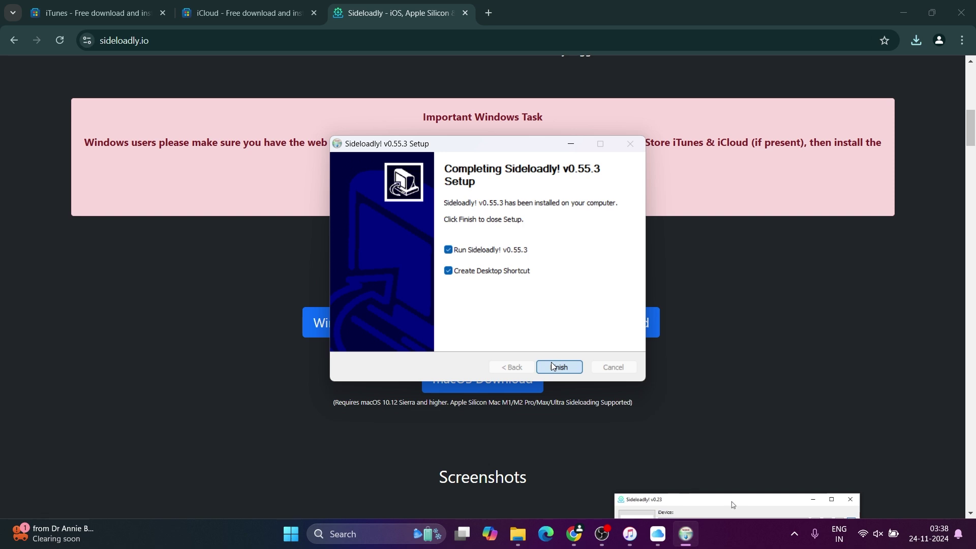
left_click(553, 367)
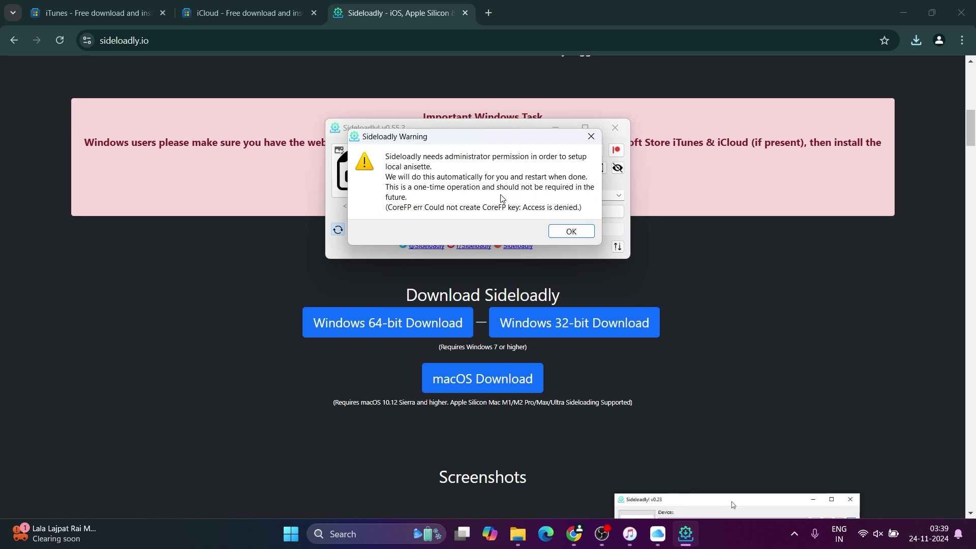
Dismiss the administrator warning, choose the USB-connected iPhone as iDevice, and paste the Apple ID
left_click(581, 230)
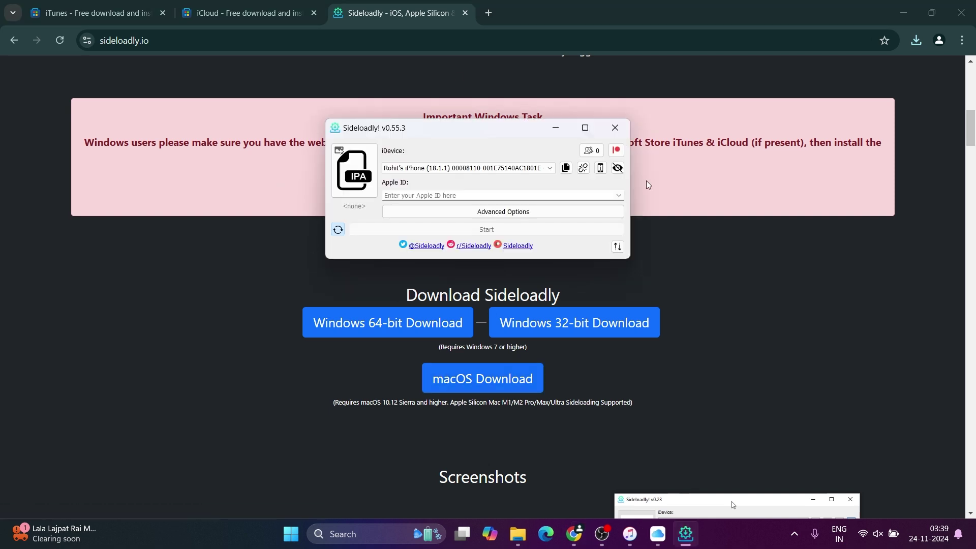
left_click(483, 169)
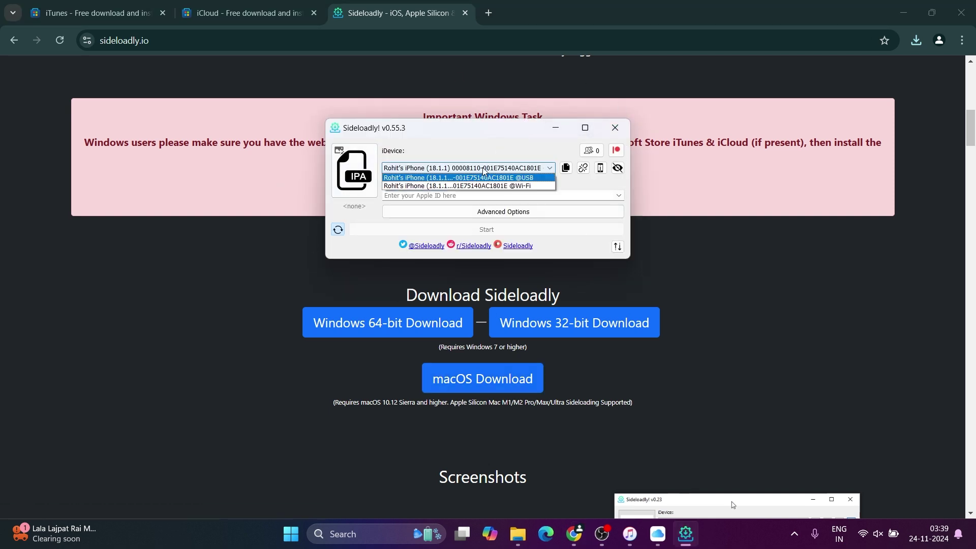
left_click(465, 167)
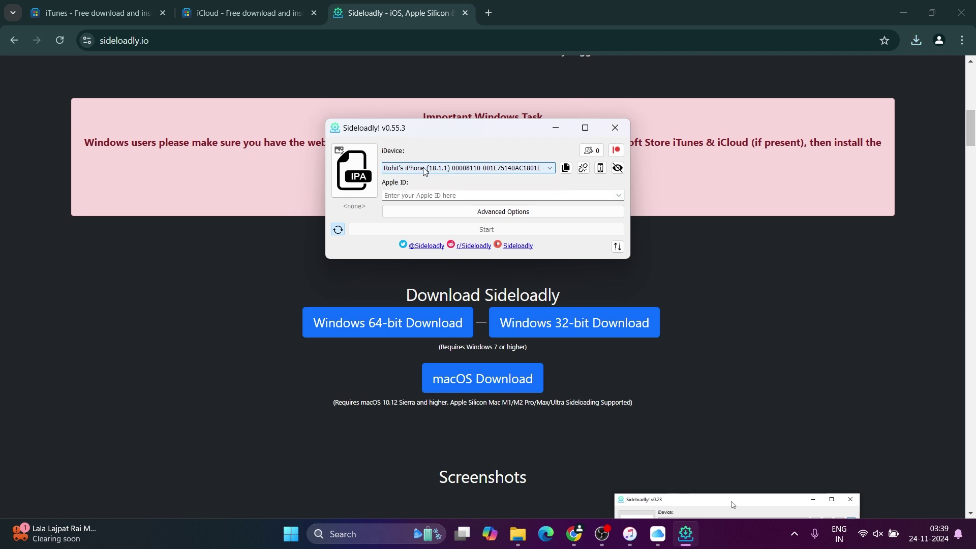
left_click(470, 167)
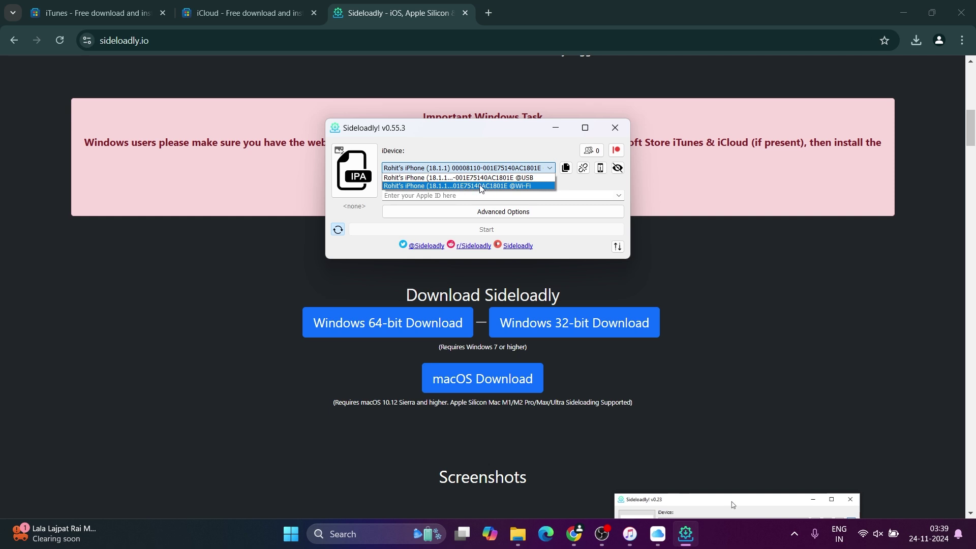
left_click(479, 198)
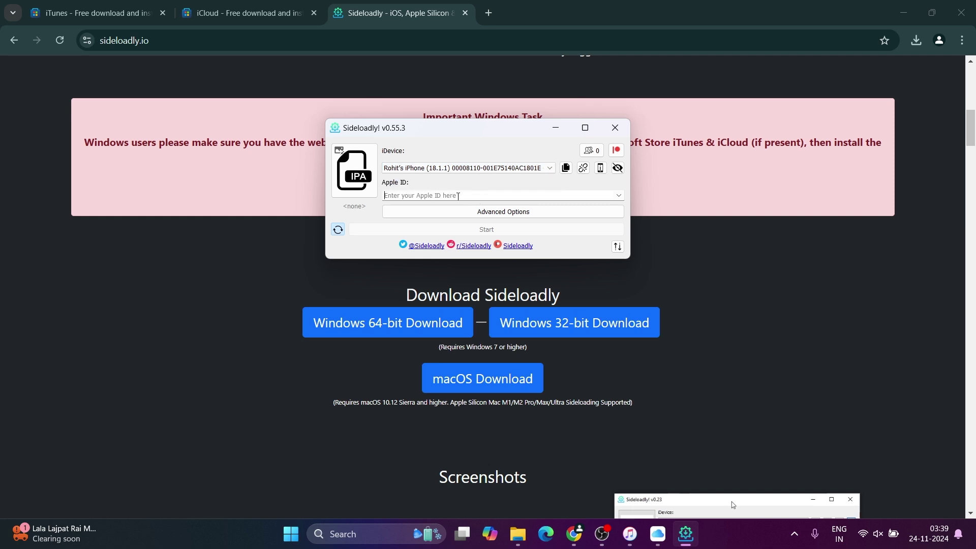
key("ctrl+v")
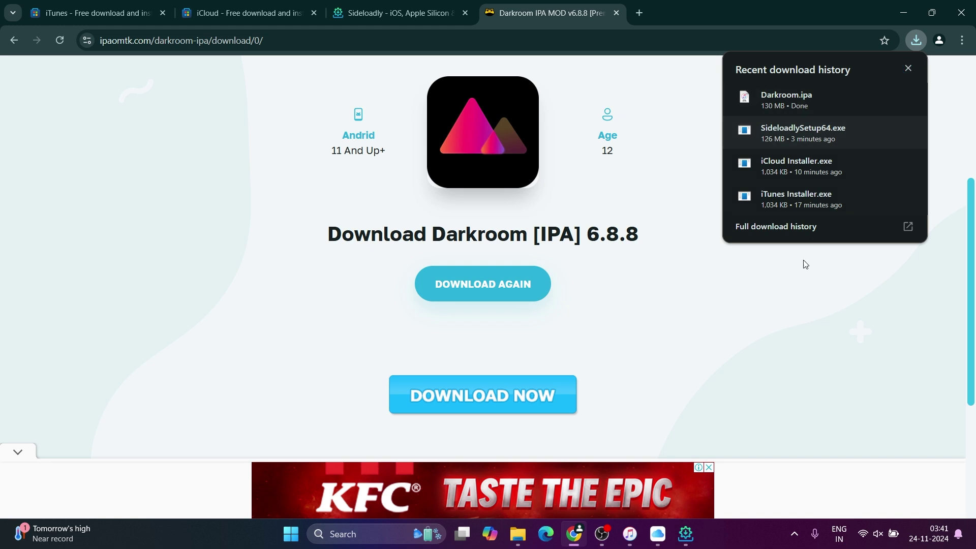
Load Darkroom.ipa from Downloads and sideload it to the iPhone, entering the Apple ID password
left_click(686, 533)
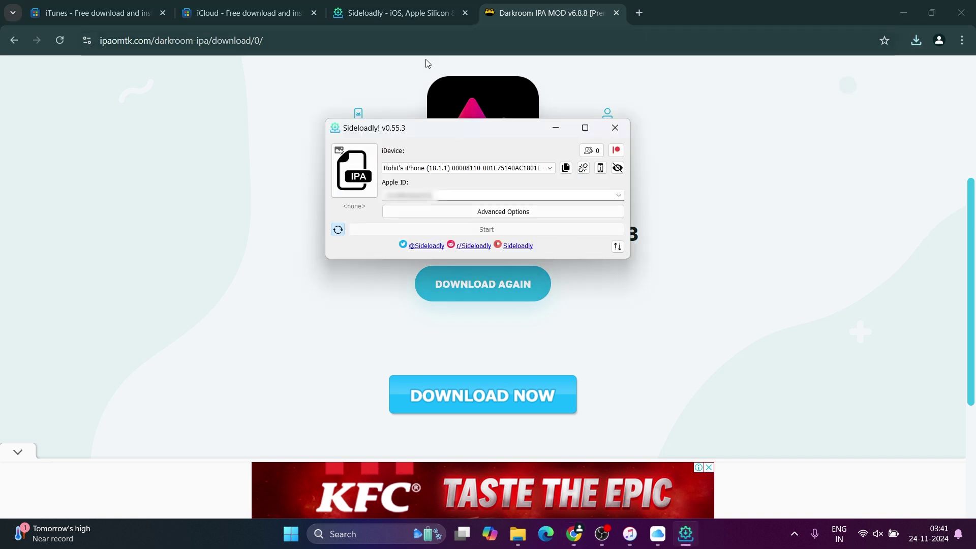
left_click(351, 182)
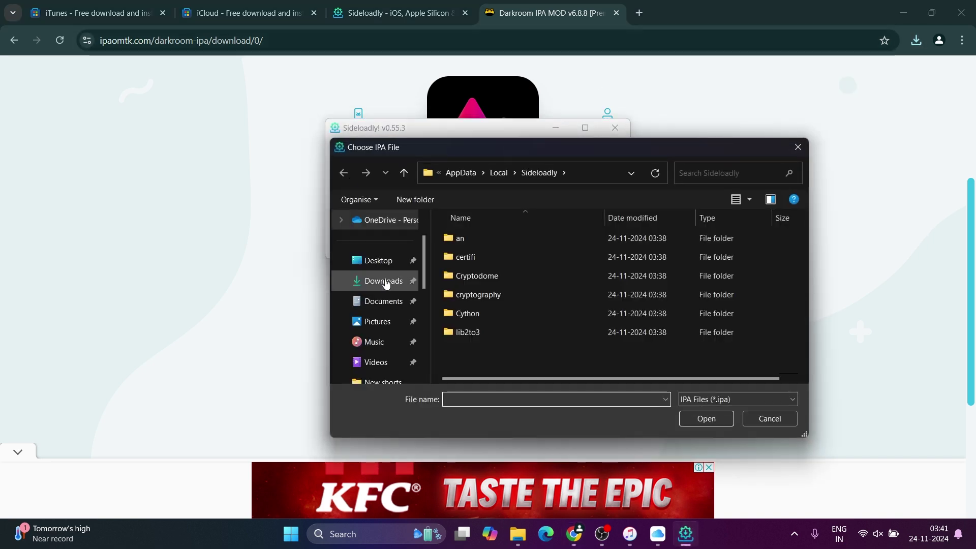
left_click(385, 281)
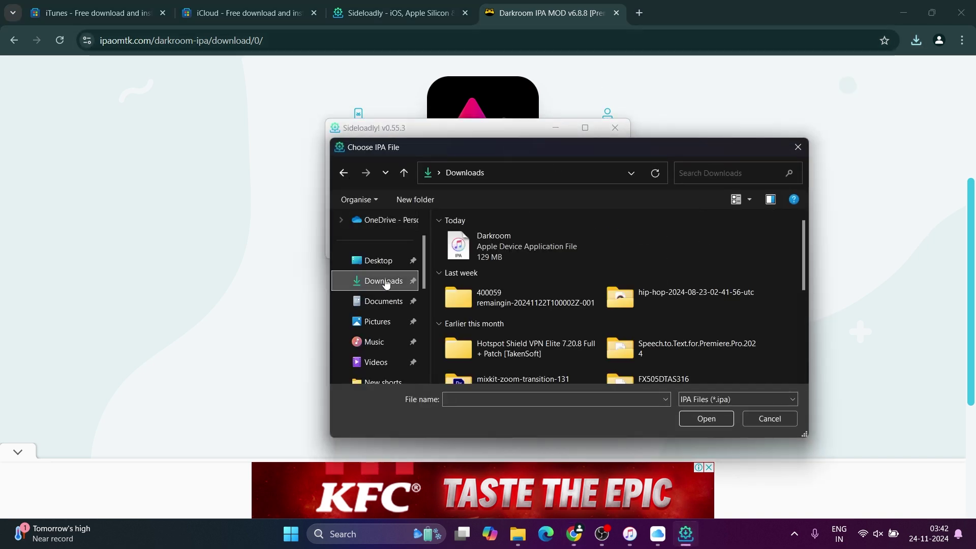
double_click(531, 243)
left_click(478, 231)
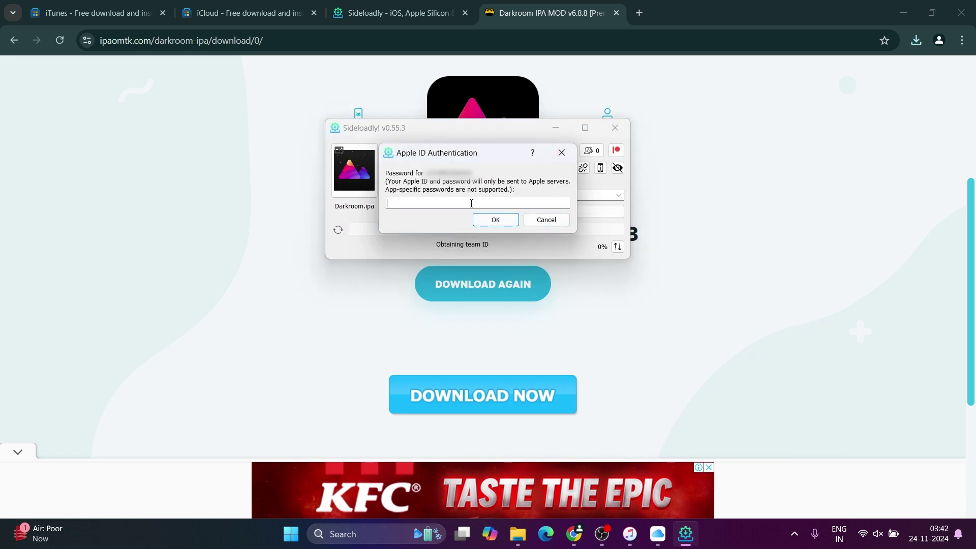
key("ctrl+v")
left_click(487, 219)
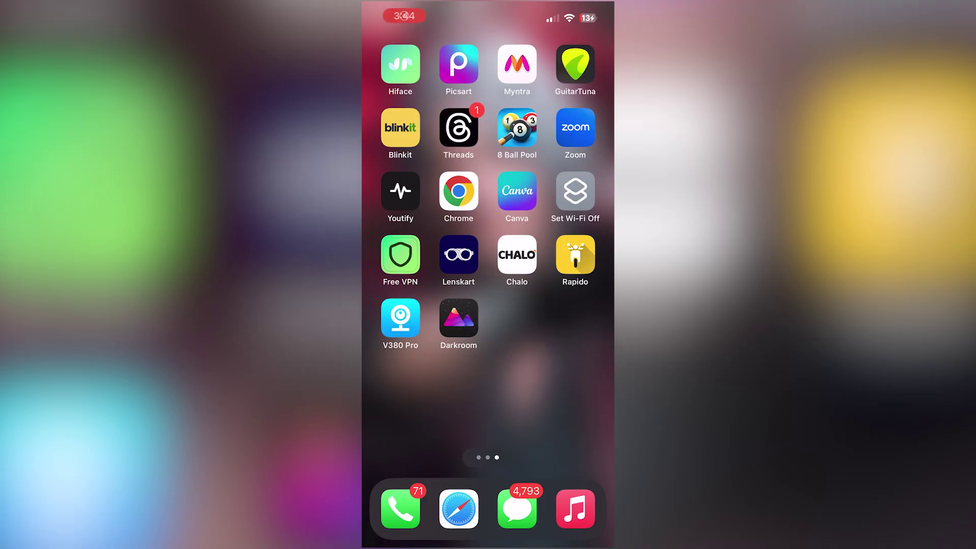
Try launching Darkroom, then cancel the Untrusted Developer alert and return to the first home screen
left_click(458, 318)
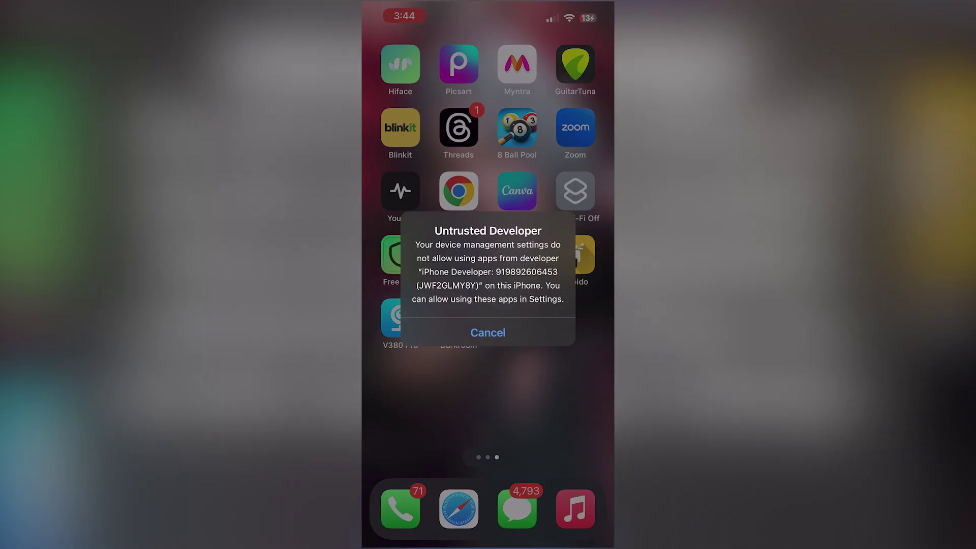
left_click(487, 332)
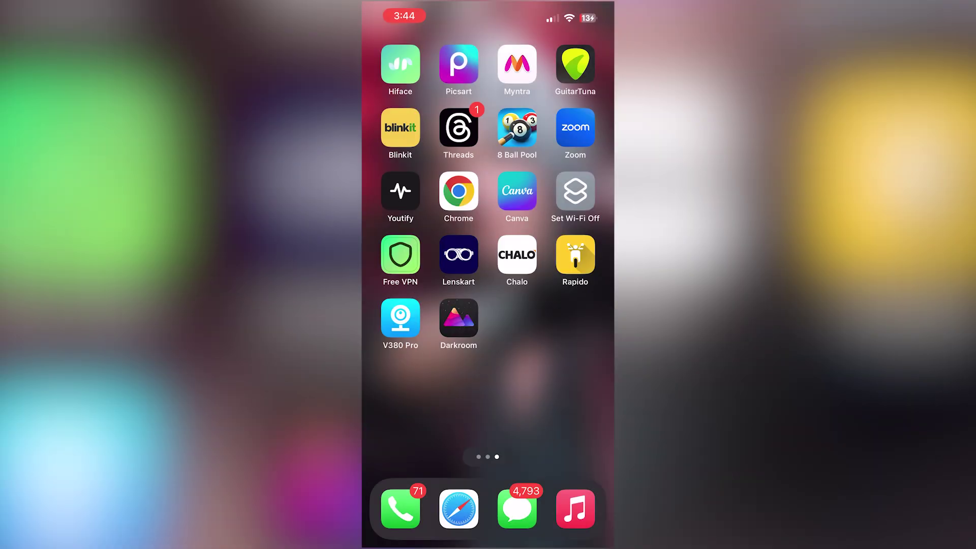
left_click_drag(407, 386, 585, 387)
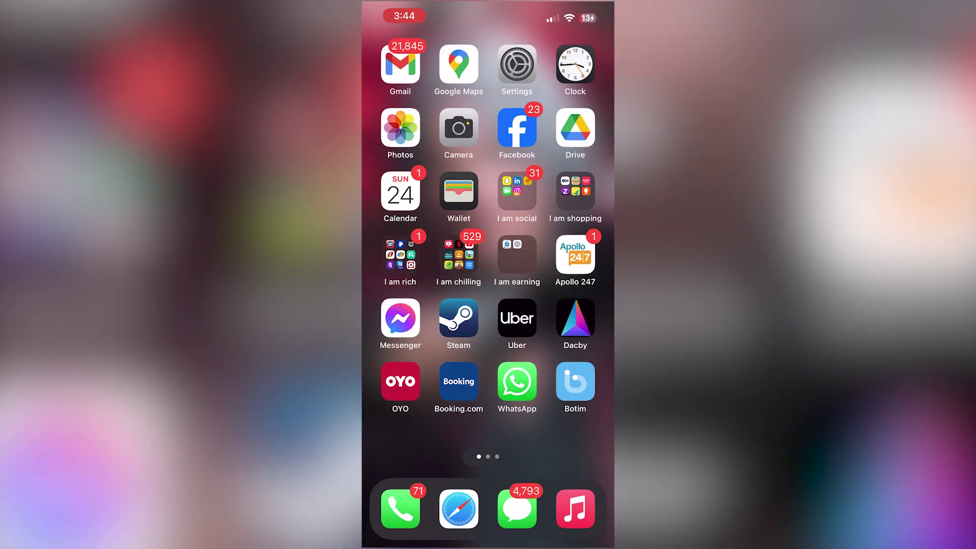
In Settings > General > VPN & Device Management, trust and allow the developer that signed Darkroom
left_click(517, 64)
scroll(487, 305, "down", 1)
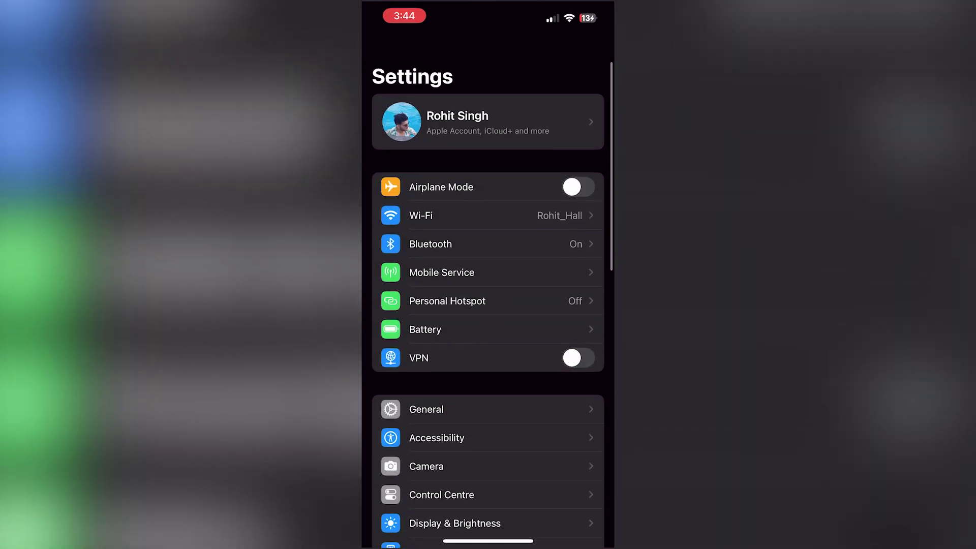
left_click(426, 409)
scroll(488, 305, "down", 5)
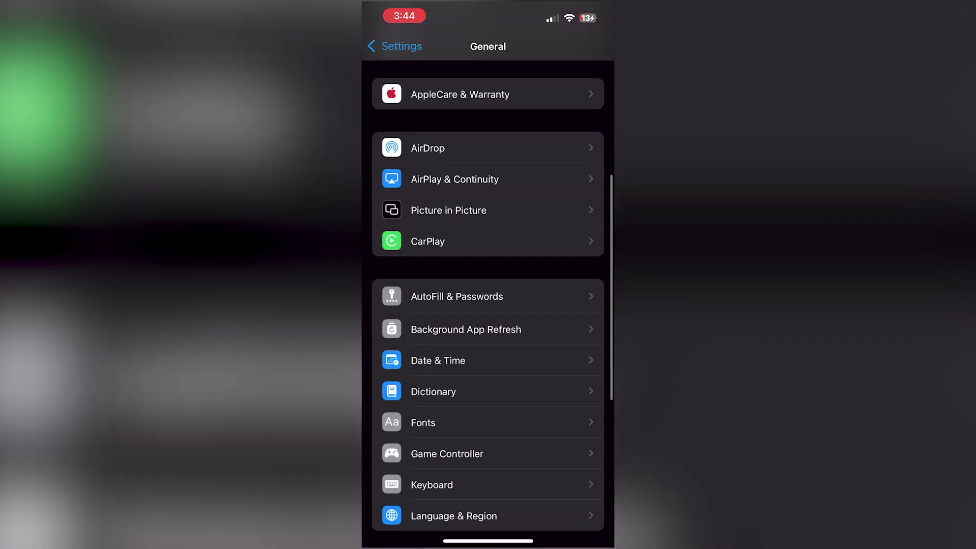
scroll(488, 305, "down", 3)
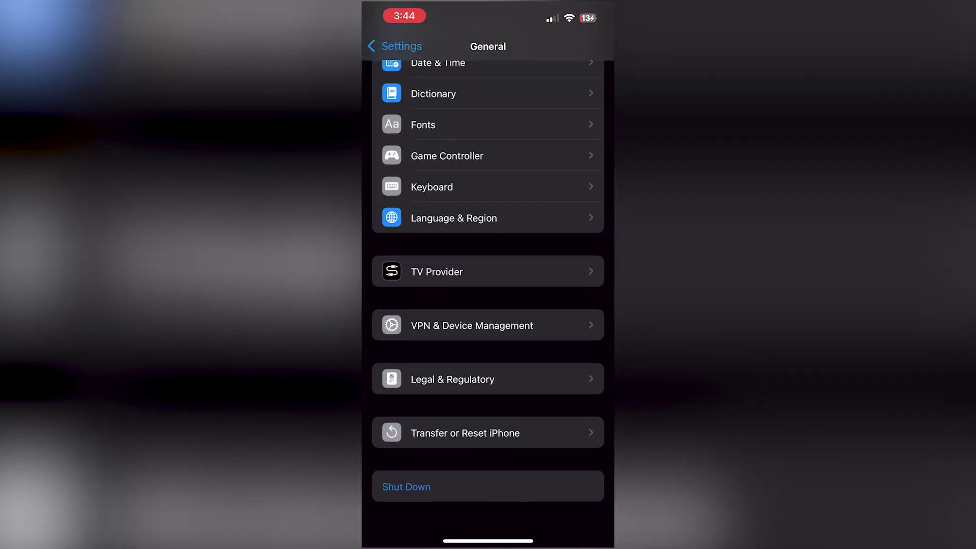
left_click(471, 326)
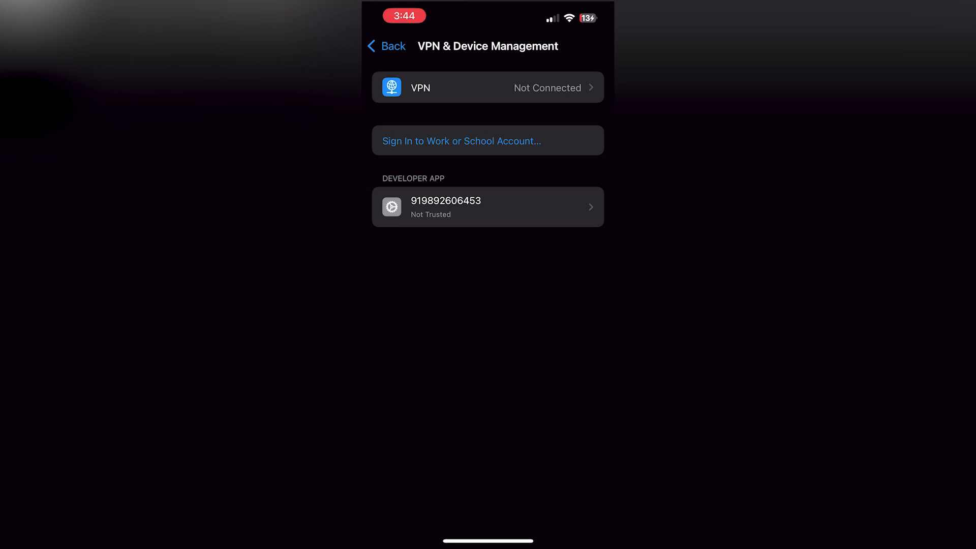
left_click(488, 207)
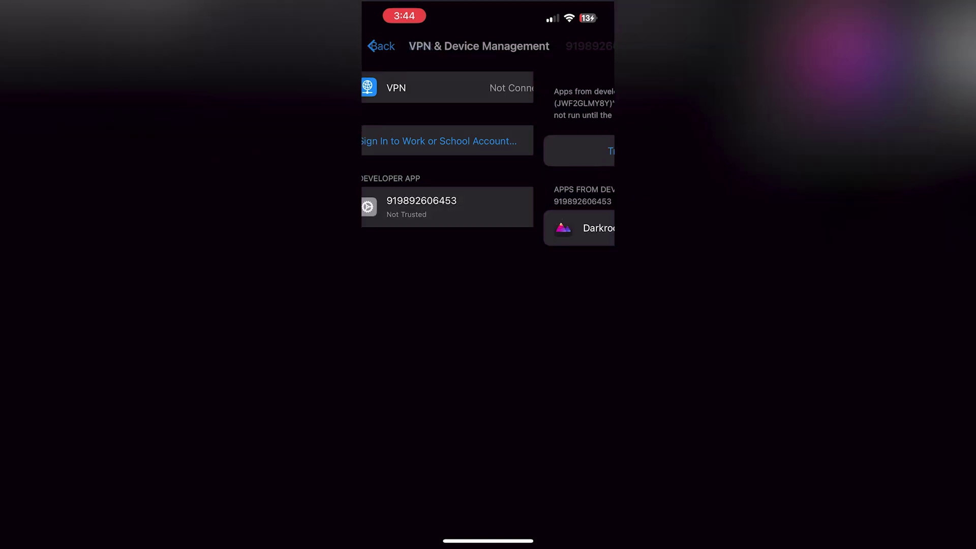
left_click(488, 151)
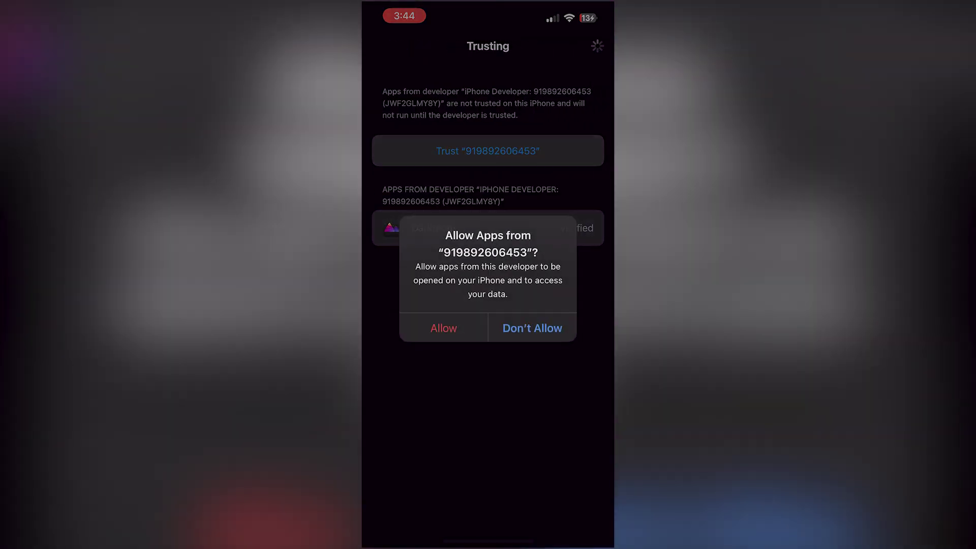
left_click(444, 327)
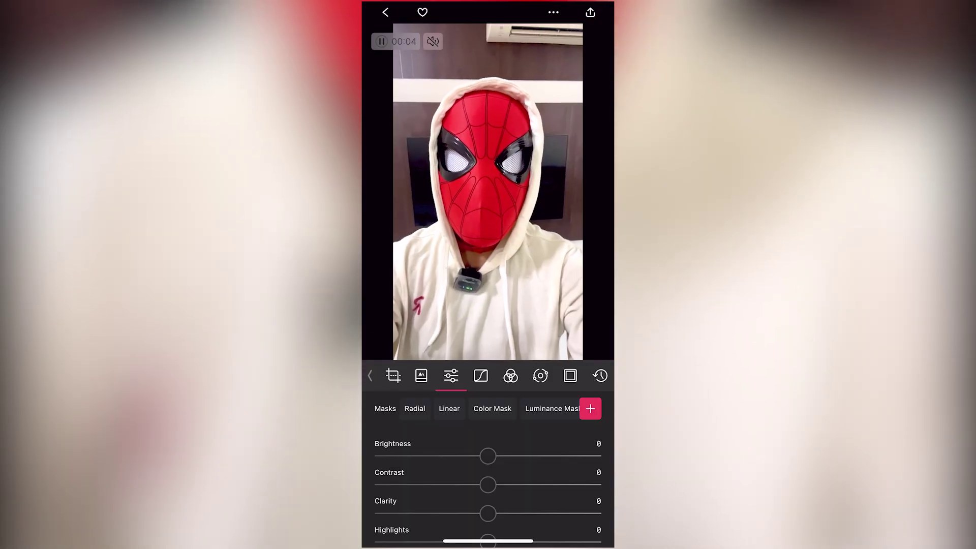
Bring up the Color Mask adjustment on the portrait open in Darkroom's editor
left_click(492, 409)
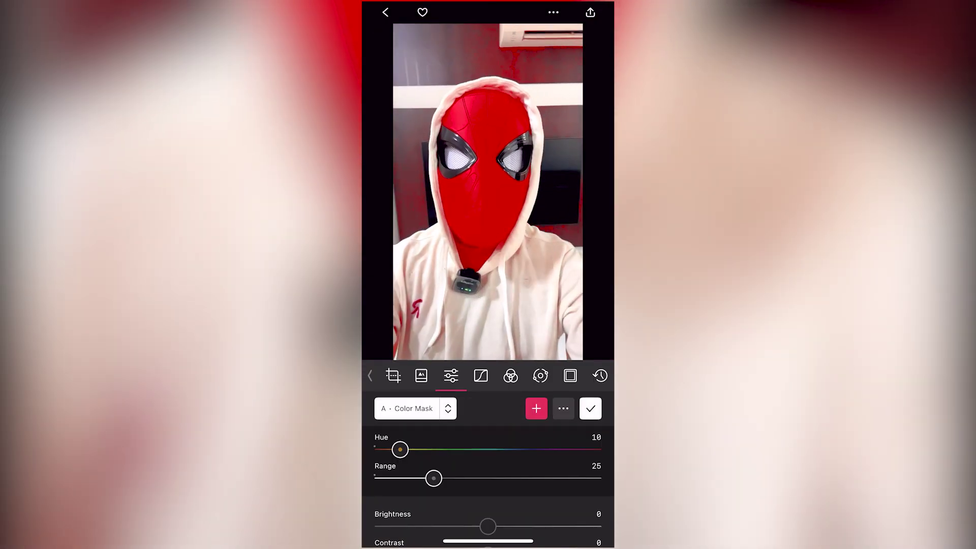